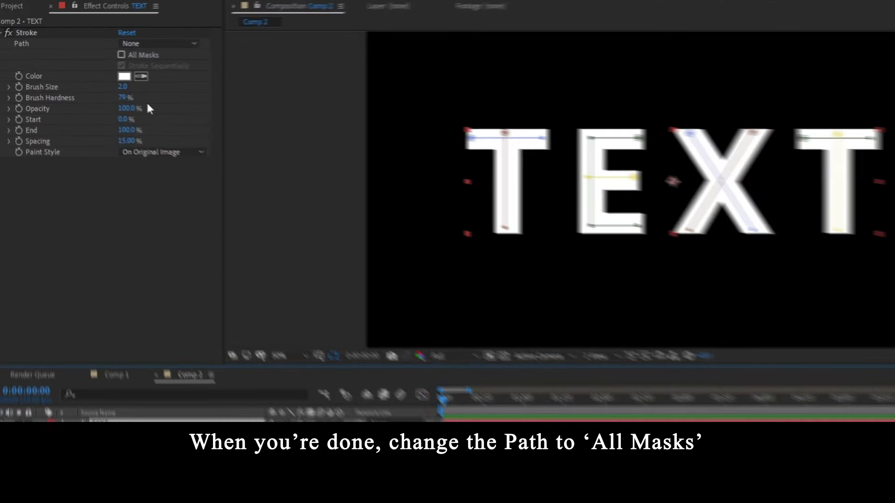
Step: Apply the Stroke effect to all masks and set its Paint Style to Reveal Original Image
click(29, 33)
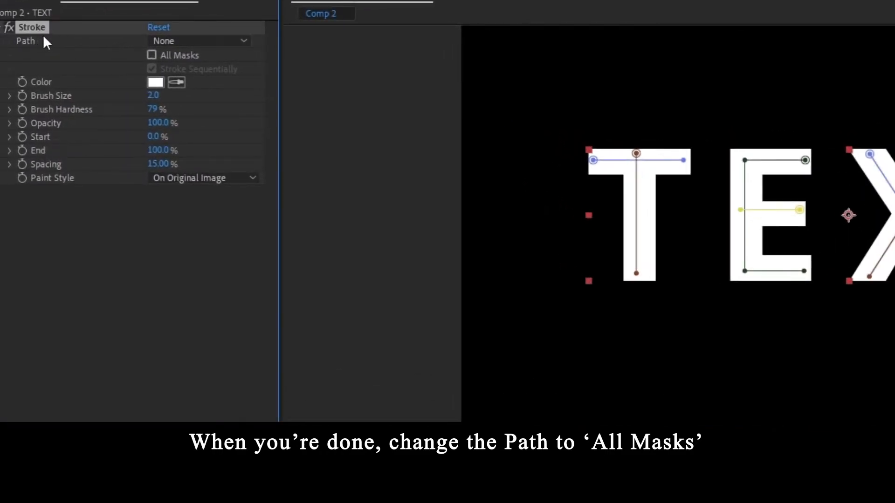
click(173, 56)
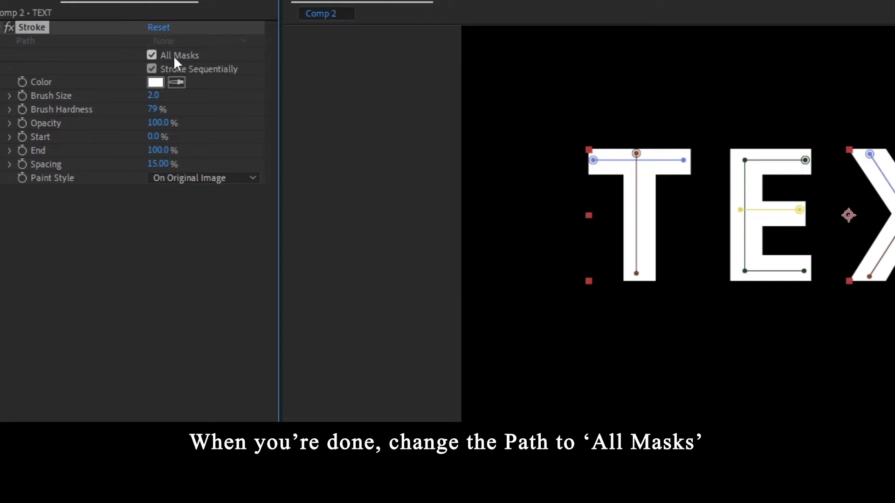
click(191, 182)
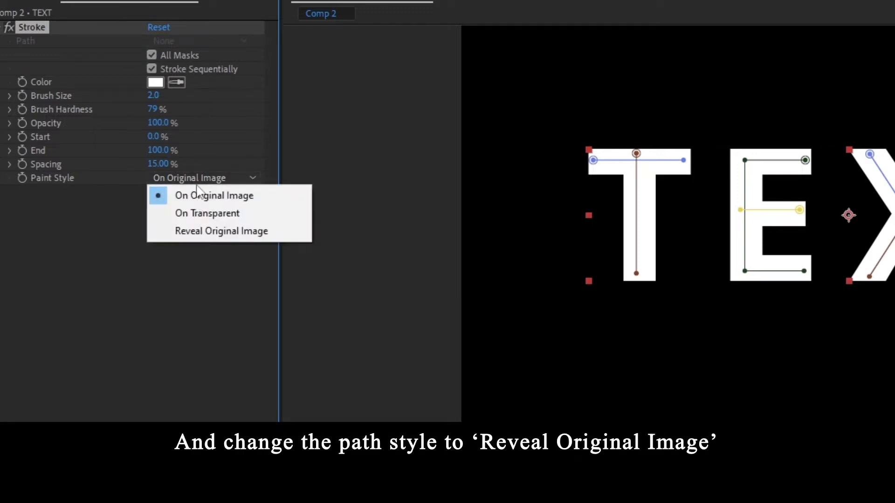
click(210, 233)
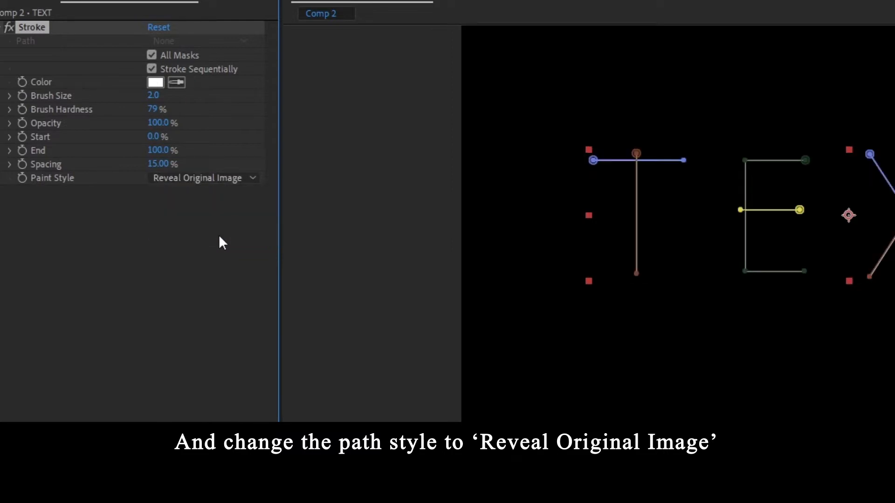
click(433, 248)
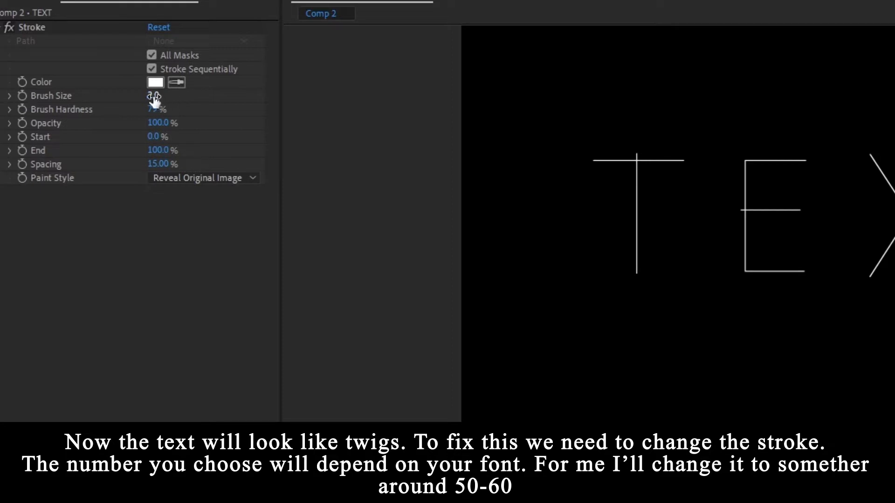
Step: Raise the Stroke effect's Brush Size to 60 to thicken the revealed letters
mouse_move(154, 98)
mouse_down()
mouse_move(389, 116)
mouse_move(729, 121)
mouse_up()
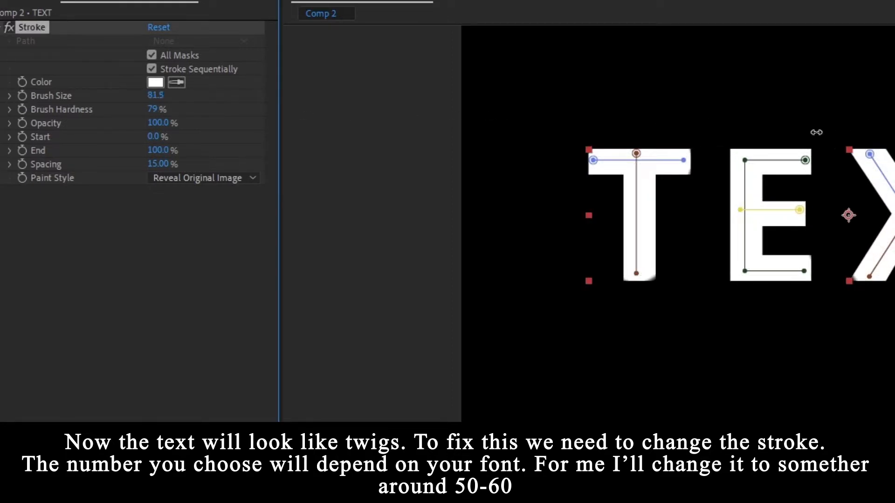
mouse_move(816, 133)
mouse_down()
mouse_move(457, 181)
mouse_move(881, 163)
mouse_up()
mouse_move(655, 197)
mouse_down()
mouse_move(515, 204)
mouse_move(712, 199)
mouse_up()
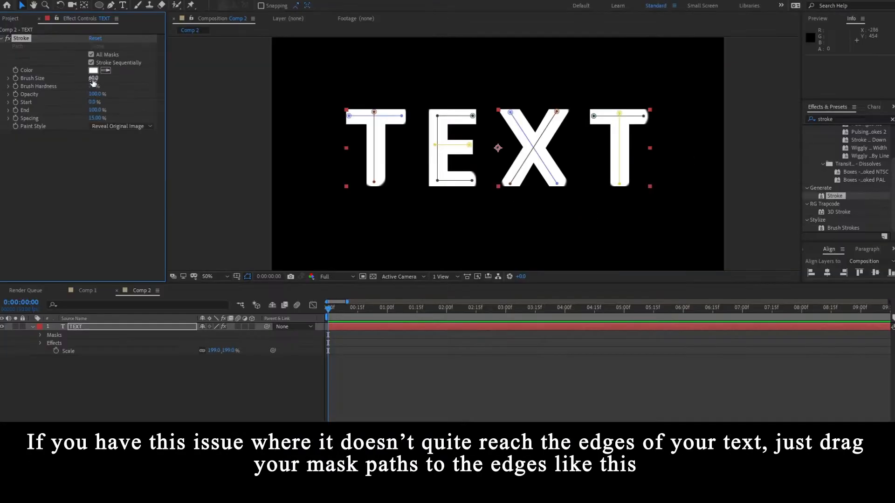
Step: Extend the mask path endpoints of the E's lower arm and the first T's stem and crossbar to the letter edges
scroll(485, 140, up, 2)
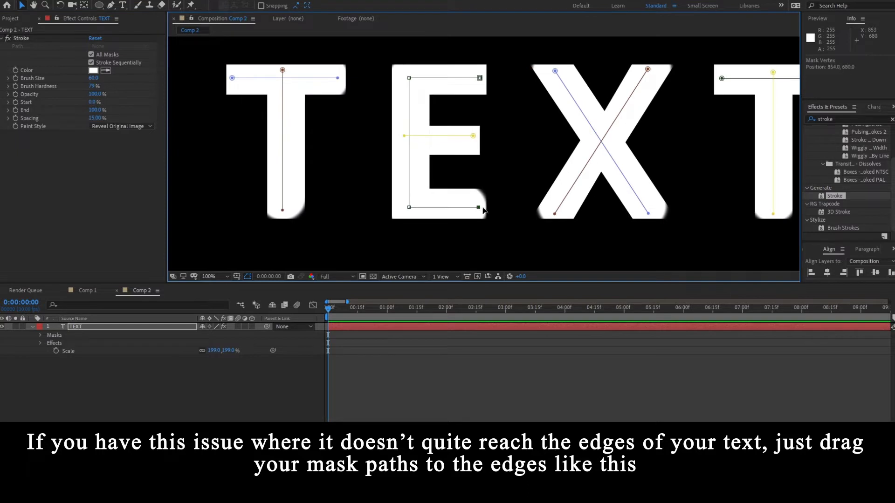
drag(483, 208, 489, 208)
drag(293, 211, 322, 227)
drag(353, 175, 340, 214)
drag(361, 120, 368, 121)
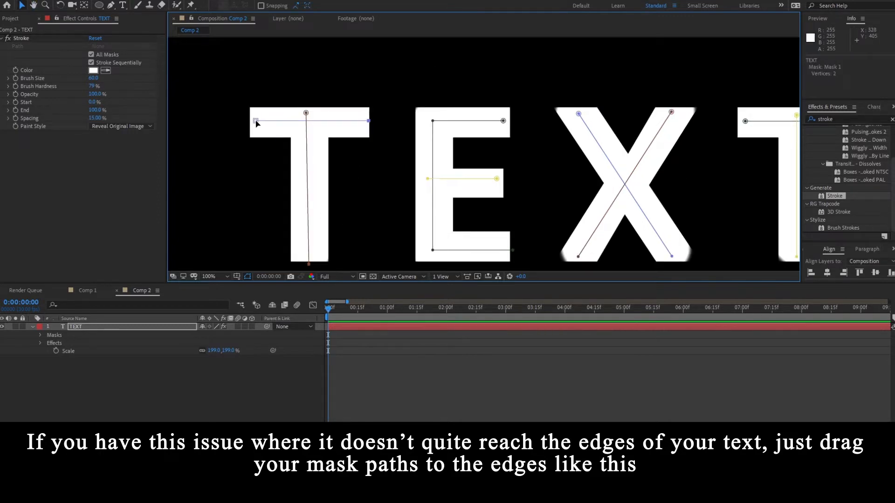
drag(256, 121, 250, 121)
Step: Extend both diagonal mask paths of the X to or past the letter's upper and lower edges
drag(561, 155, 389, 150)
drag(406, 109, 404, 101)
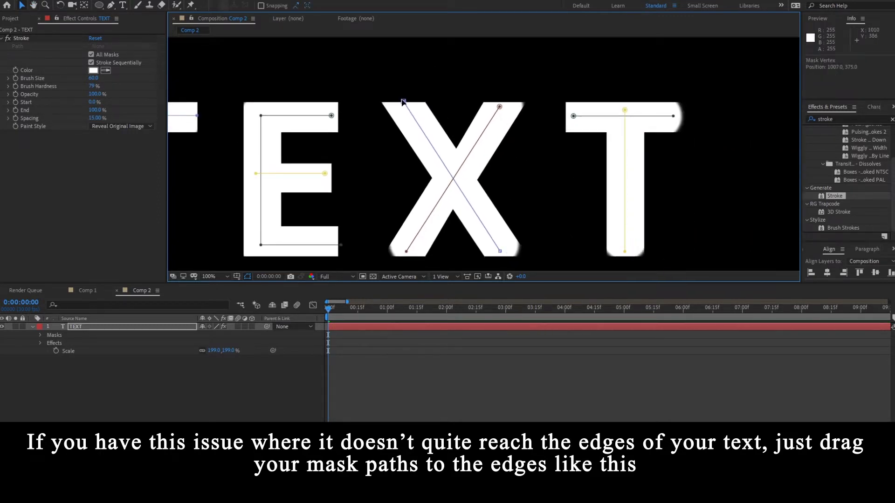
drag(462, 186, 444, 153)
drag(482, 222, 496, 233)
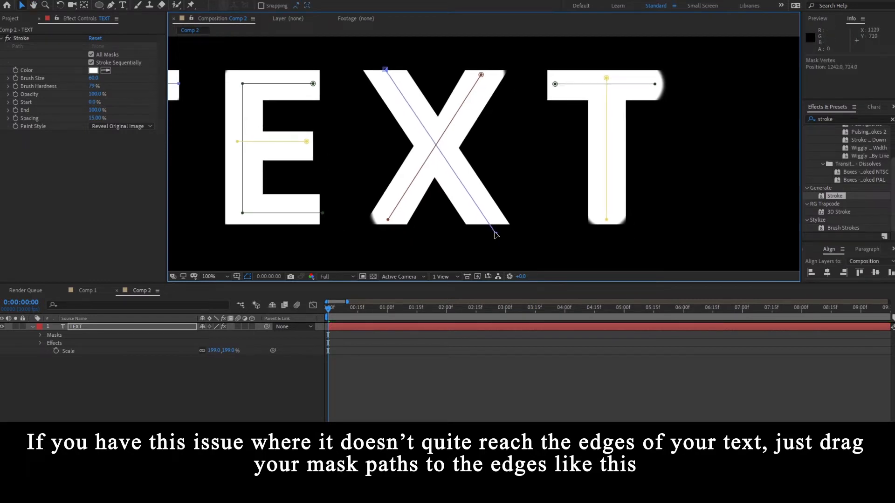
drag(481, 74, 487, 69)
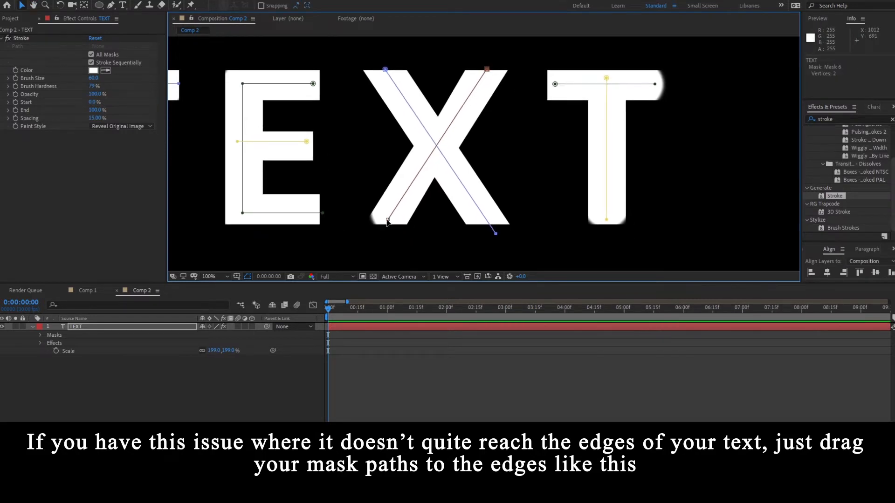
drag(387, 219, 378, 230)
Step: Stretch the last T's crossbar mask path out to both ends of the crossbar
drag(488, 166, 421, 186)
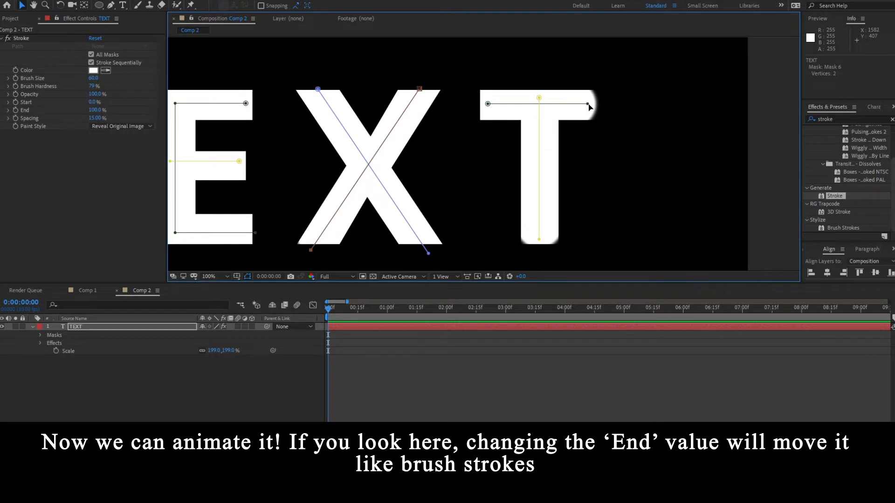
drag(588, 104, 598, 103)
drag(486, 104, 480, 104)
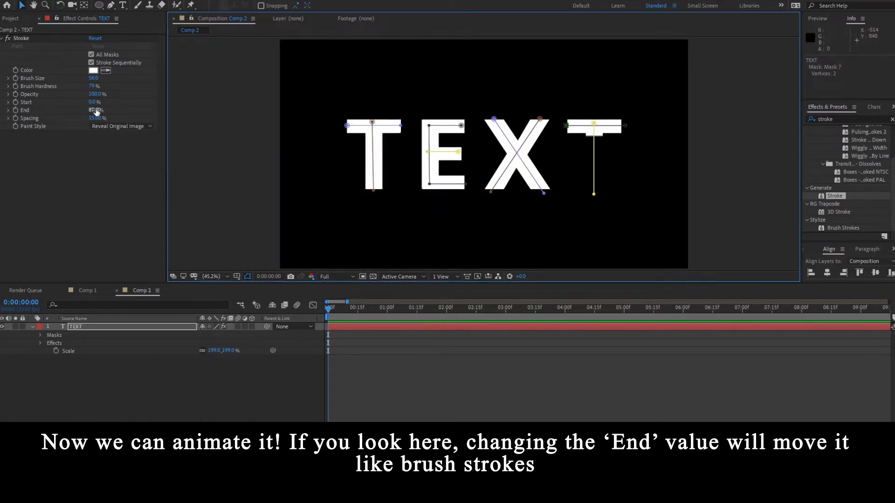
Step: Keyframe the Stroke effect's End value from 0% at the first frame to 100% at frame 23
drag(97, 112, 90, 112)
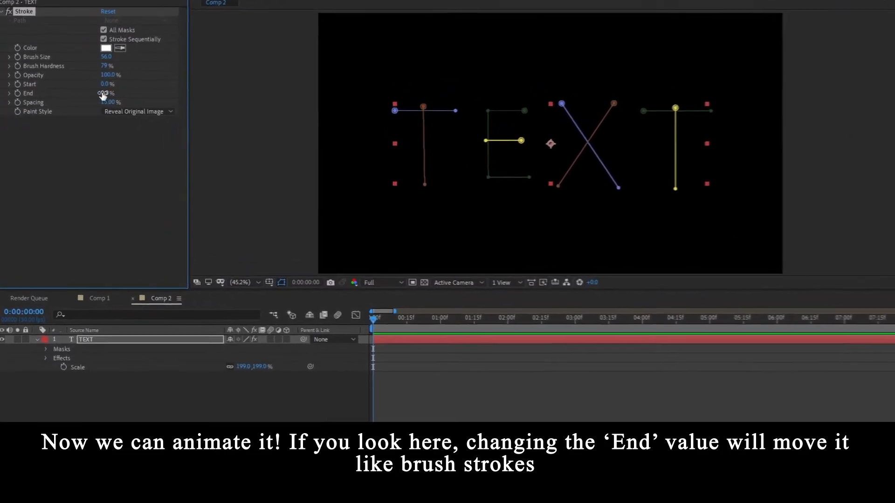
click(102, 93)
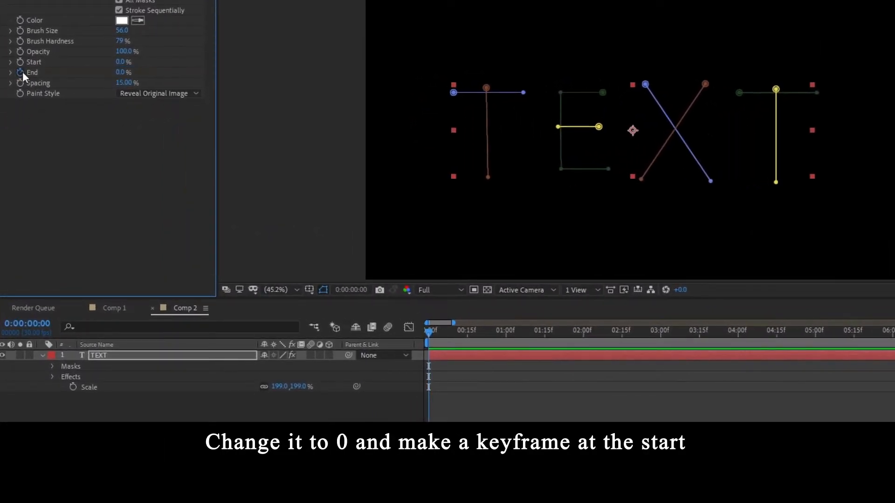
click(452, 337)
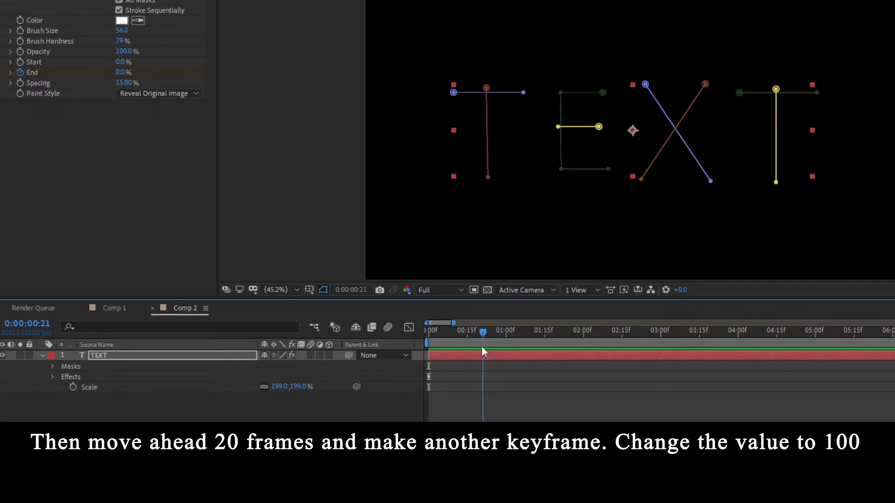
drag(484, 348, 488, 348)
drag(121, 71, 258, 88)
drag(491, 348, 388, 332)
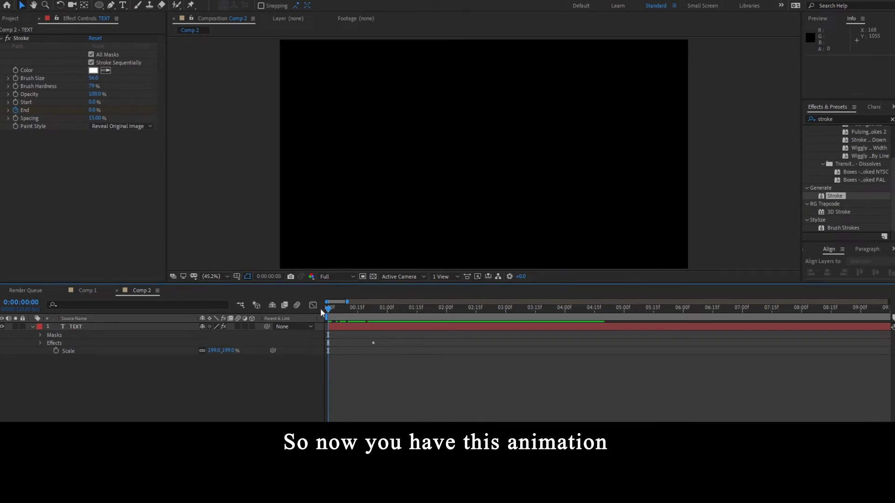
Step: Change the fill color of the TEXT layer to pure red, with the playhead at frame 5
drag(328, 310, 364, 309)
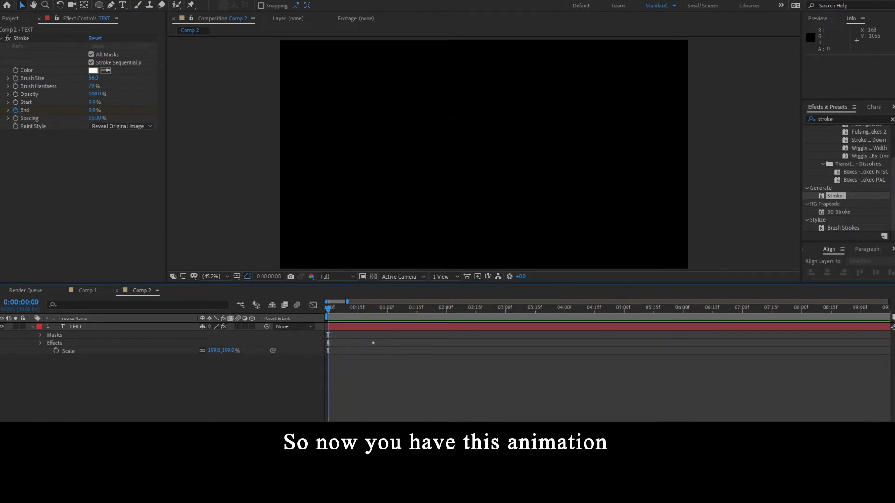
key(=)
key(=)
drag(345, 309, 368, 317)
click(372, 327)
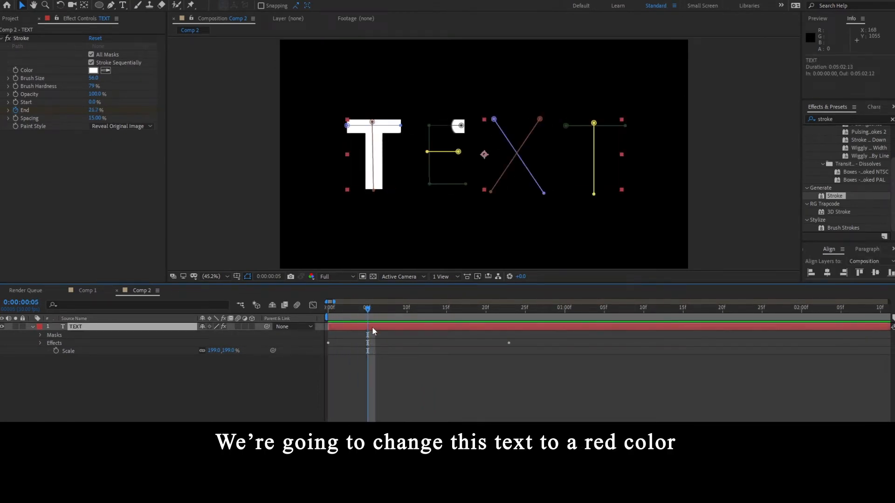
click(874, 107)
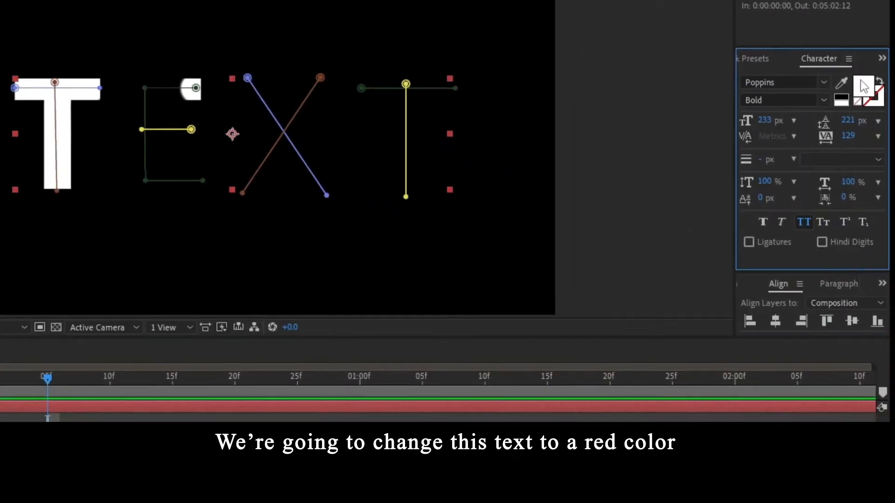
click(863, 96)
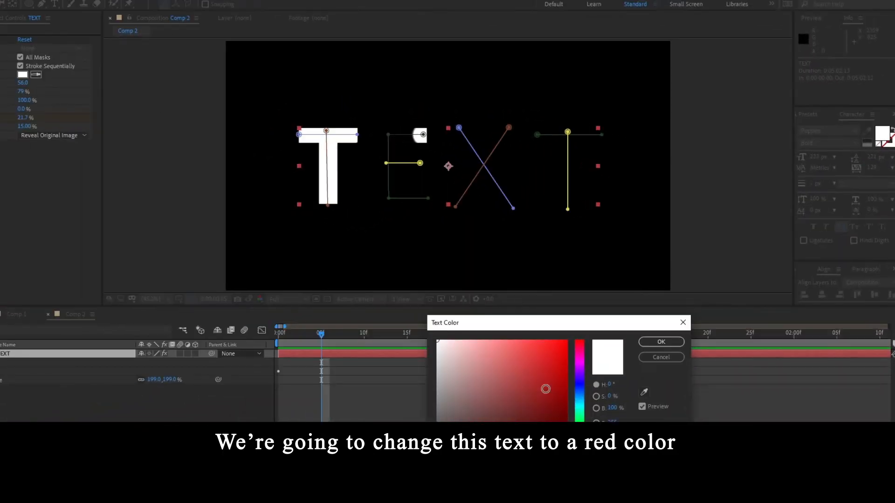
drag(545, 390, 613, 300)
click(661, 342)
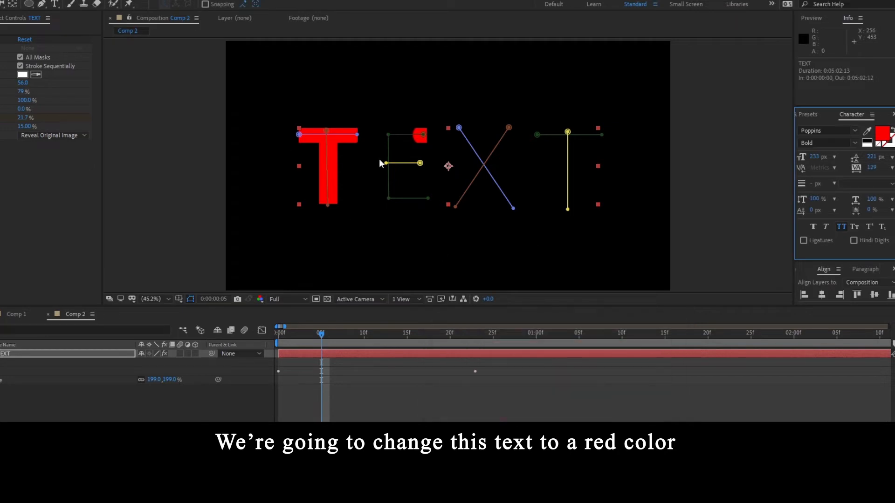
Step: Duplicate the red text layer with a 3-frame offset and recolor the copy green with hue 119°
click(326, 355)
key(ctrl+d)
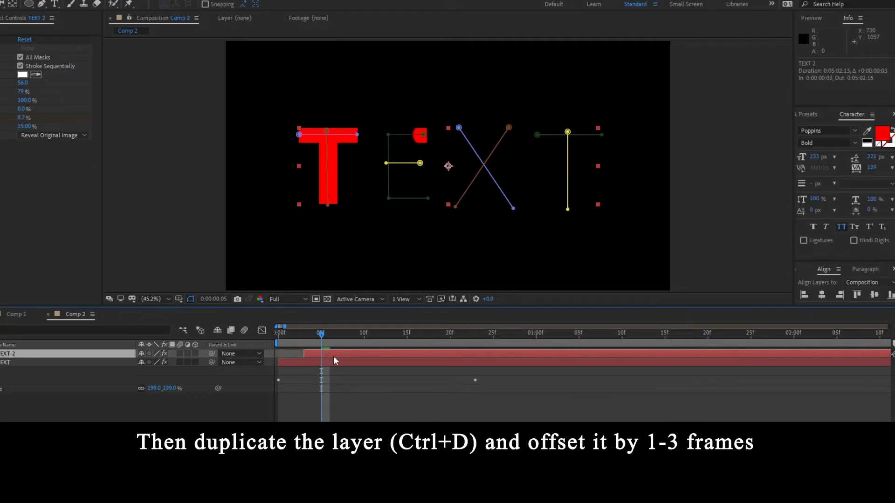
click(883, 133)
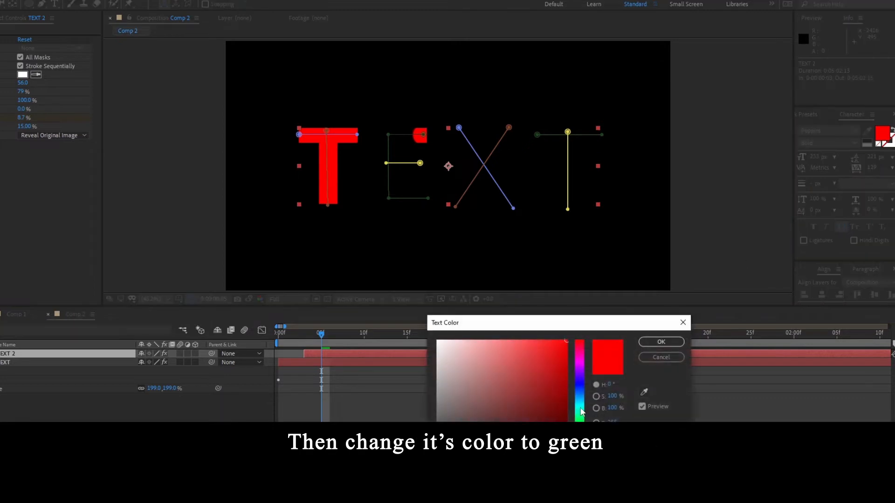
click(580, 411)
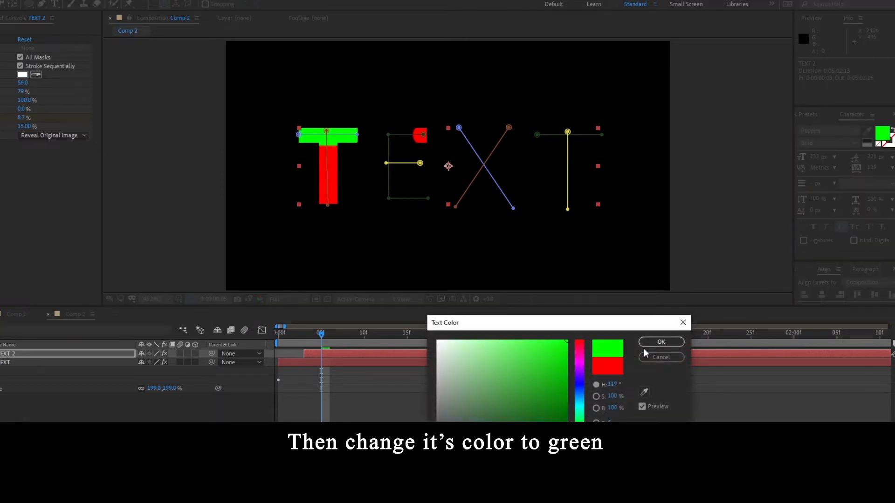
click(658, 342)
Step: Duplicate the green text layer and offset the copy by 3 frames so it starts at frame 6
click(361, 350)
key(ctrl+d)
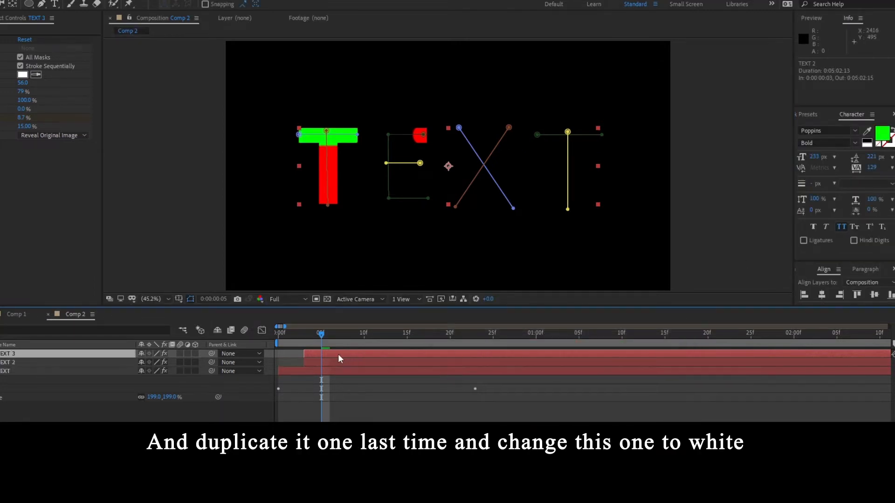
drag(339, 358, 364, 358)
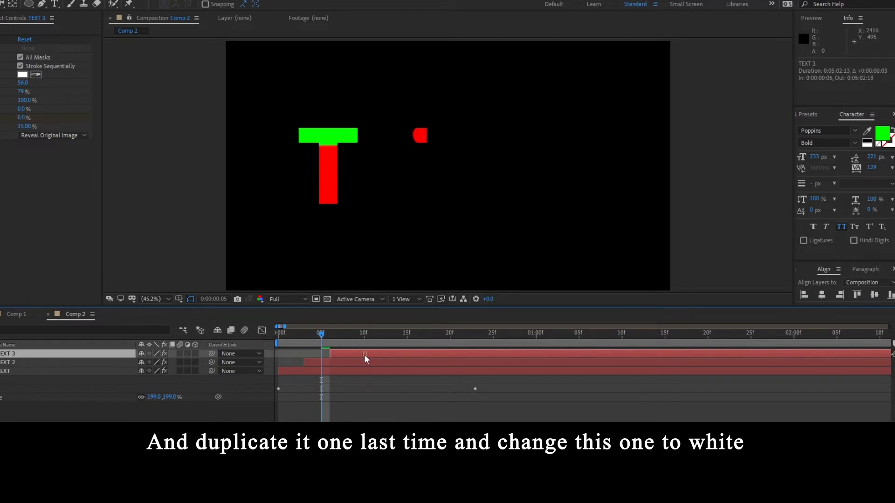
Step: Change the fill color of the topmost text copy to white, with the playhead at frame 8
click(346, 340)
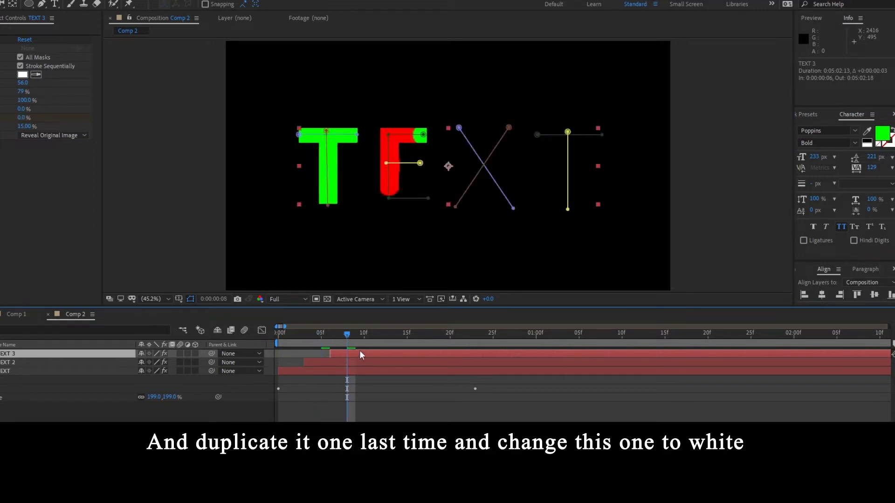
click(882, 133)
drag(466, 359, 400, 267)
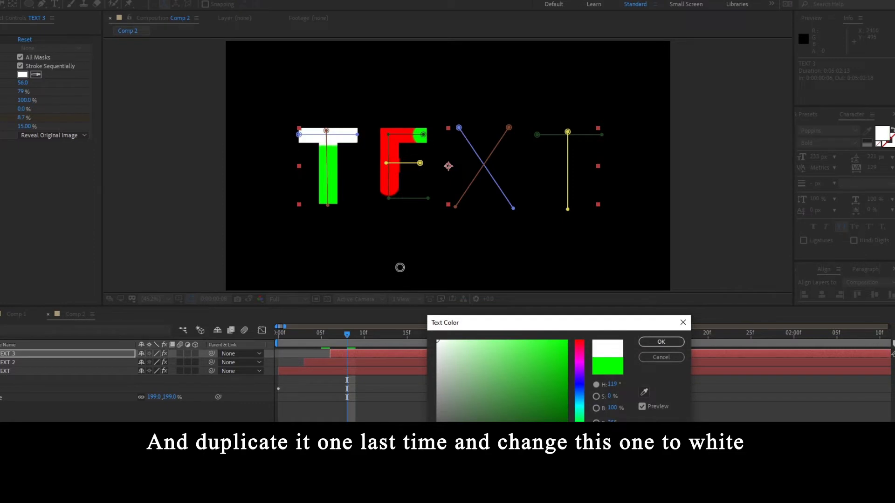
click(661, 342)
Step: Tighten the layer offsets so the green copy starts at frame 2 and the white one at frame 4, and preview the animation
drag(348, 354, 262, 337)
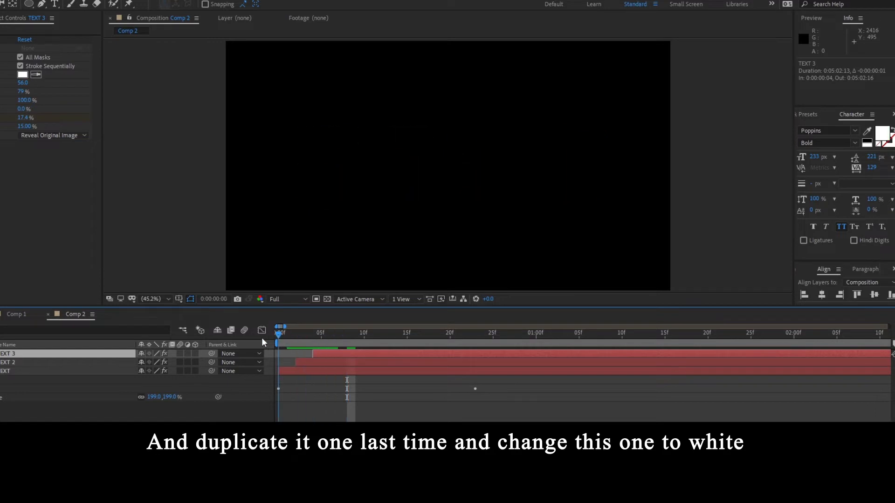
click(306, 354)
key(space)
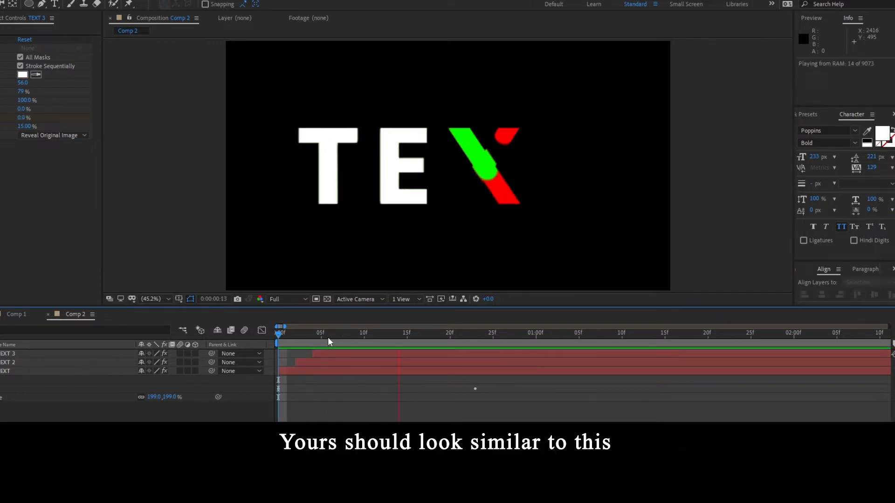
click(353, 338)
mouse_move(354, 337)
mouse_down()
mouse_move(510, 346)
mouse_move(382, 356)
mouse_move(482, 356)
mouse_move(456, 362)
mouse_move(280, 370)
mouse_move(430, 372)
mouse_up()
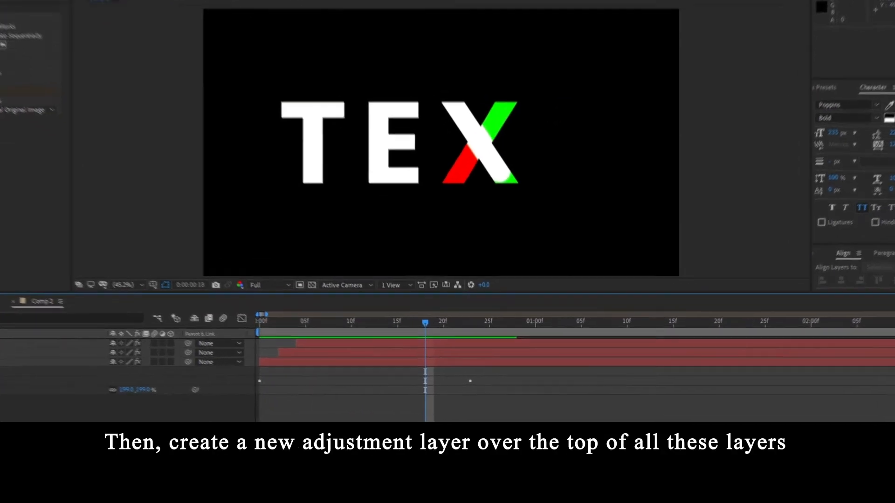
Step: Create a new adjustment layer above all the text layers
right_click(404, 422)
mouse_move(435, 219)
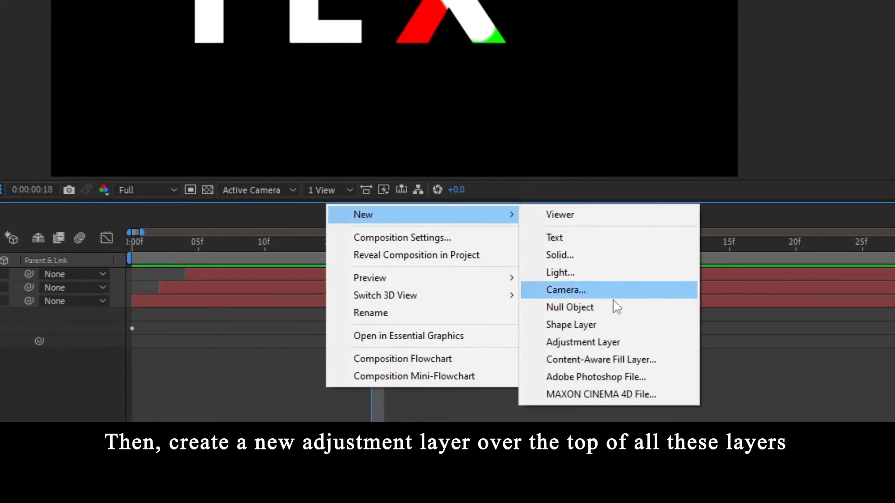
click(583, 343)
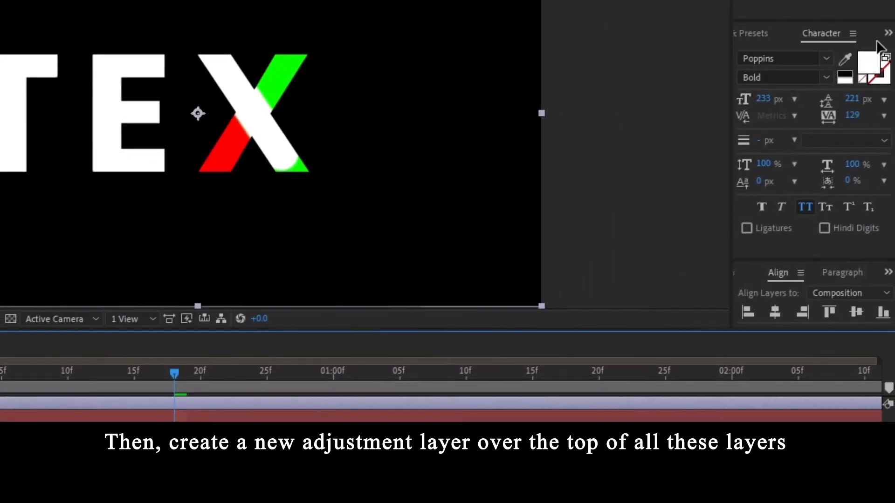
Step: Apply the Turbulent Displace effect from the Distort category to the adjustment layer
click(871, 34)
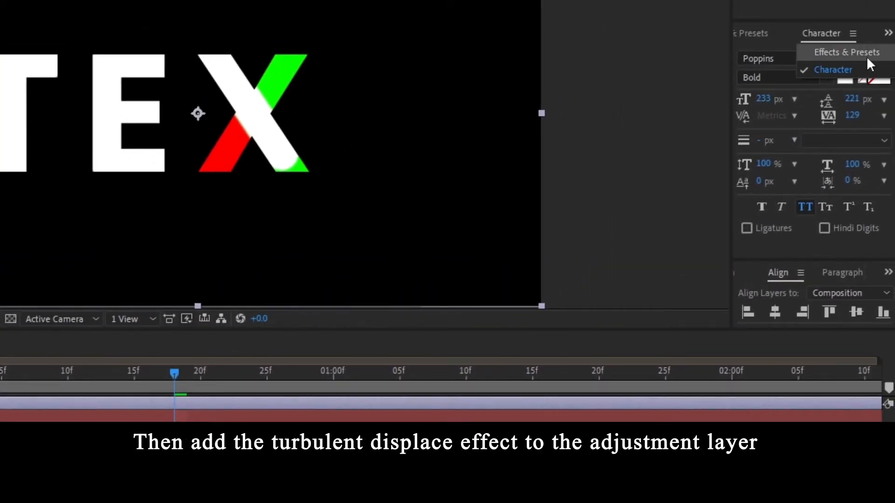
click(865, 55)
drag(846, 55, 731, 60)
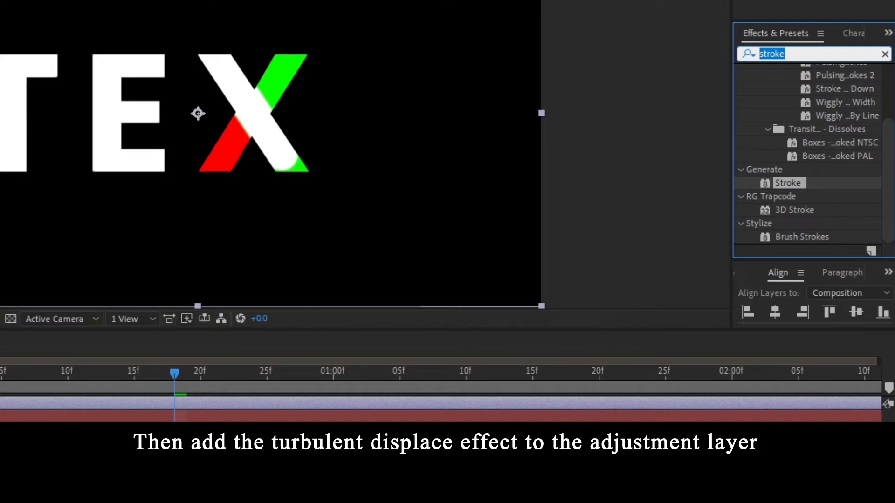
text(turbul)
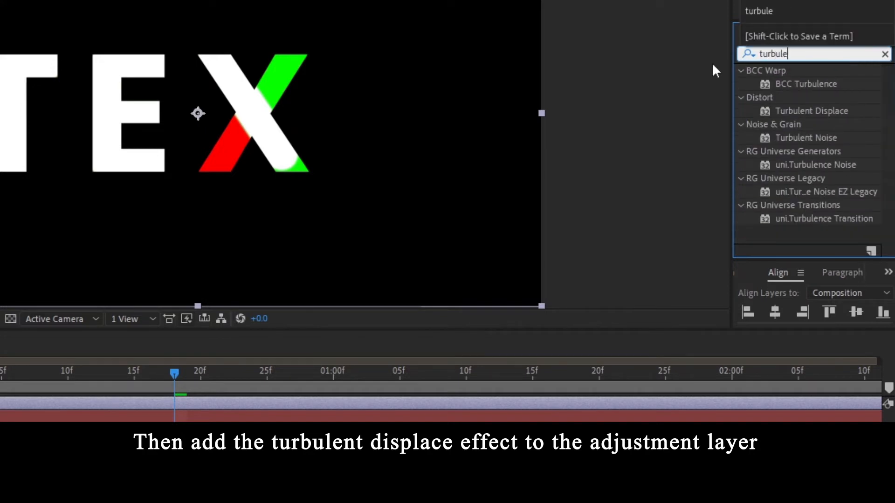
double_click(828, 111)
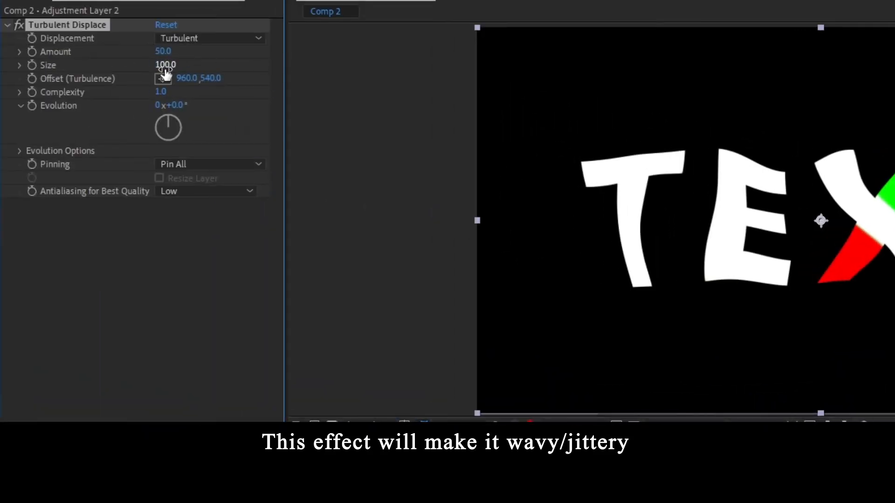
Step: Set the Turbulent Displace amount to 15 and its size to 50
text(15)
key(Return)
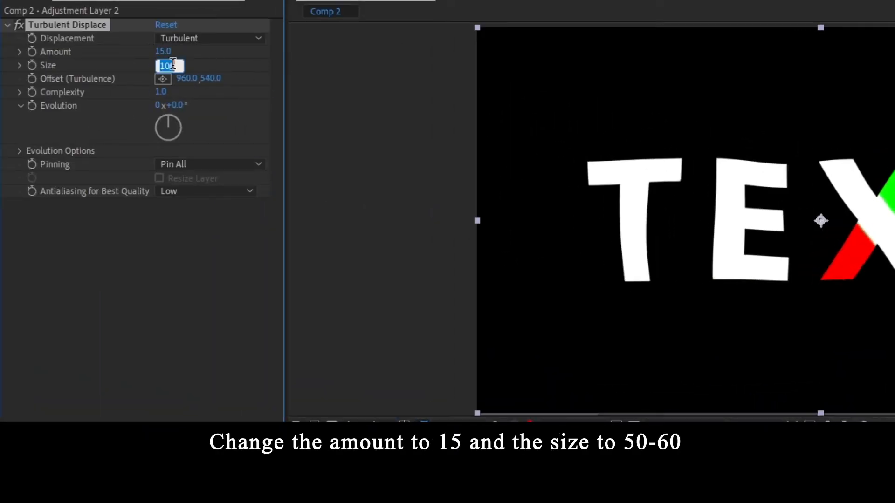
text(50)
key(Return)
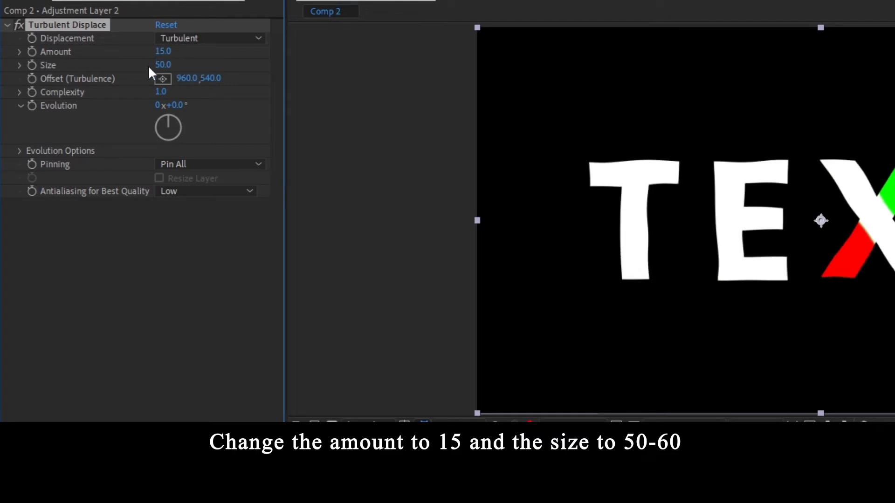
Step: Add the expression time*50 to Turbulent Displace's Random Seed and preview the jitter from the first frame
click(19, 150)
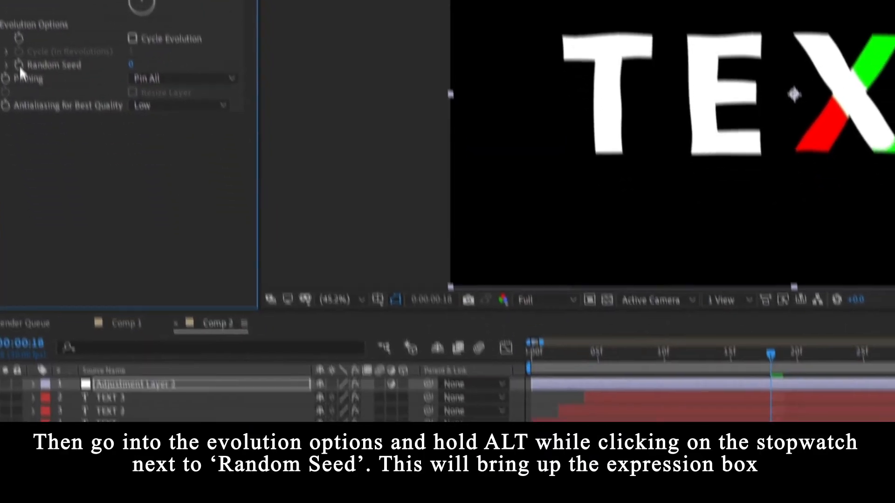
alt+click(45, 191)
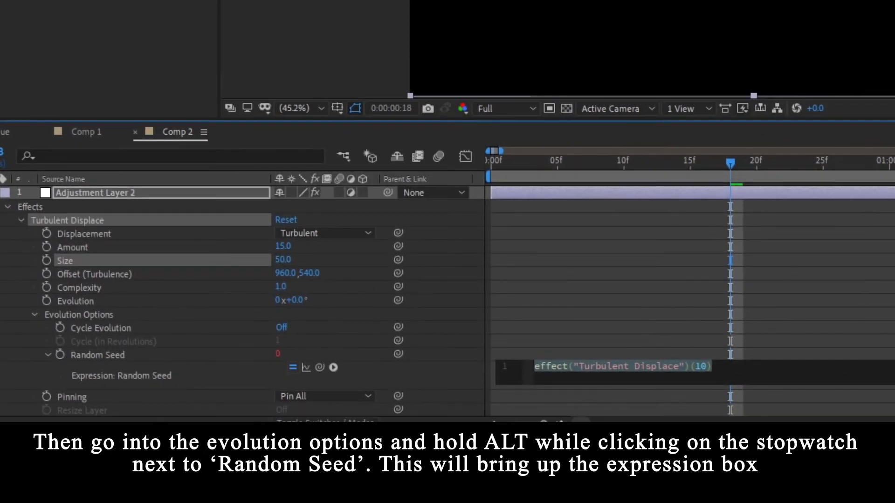
text(time)
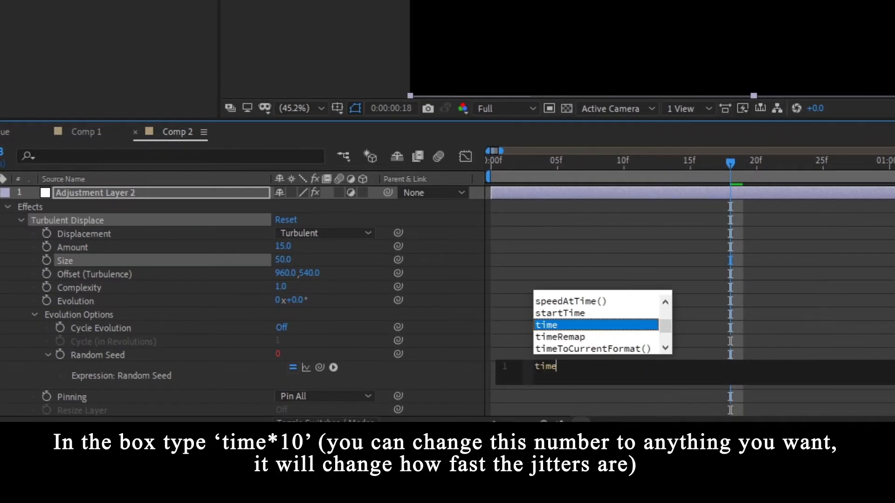
text(*)
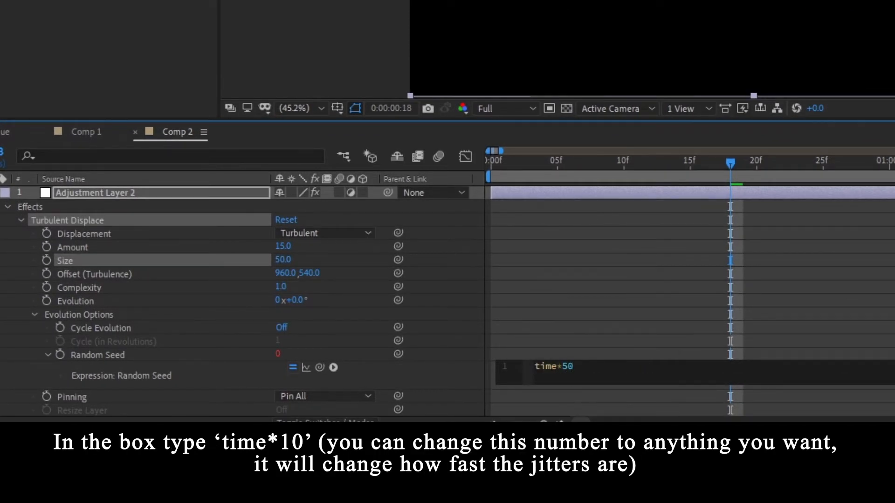
click(625, 308)
drag(558, 164, 506, 164)
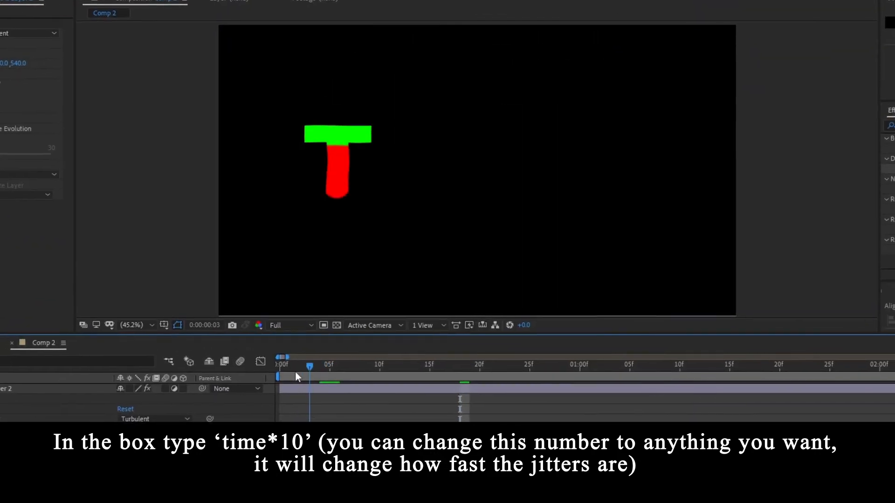
key(space)
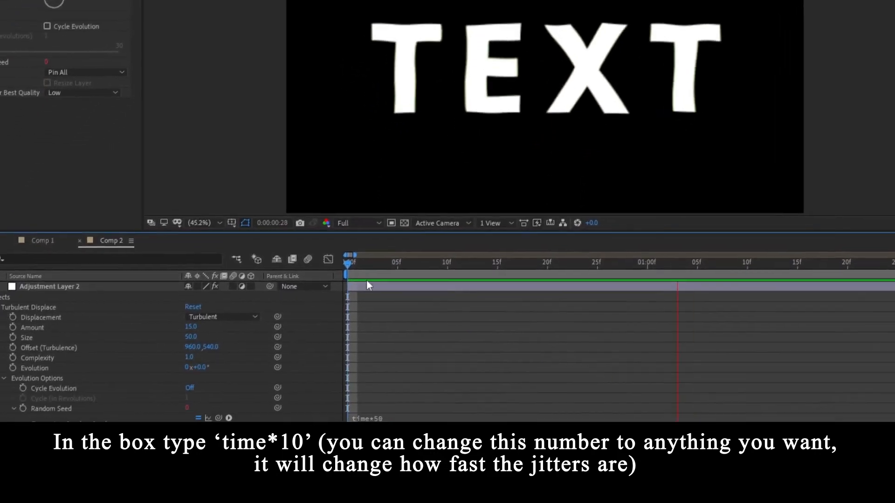
Step: Change the Random Seed expression to time*10 and preview the slower jitter from the start
click(408, 393)
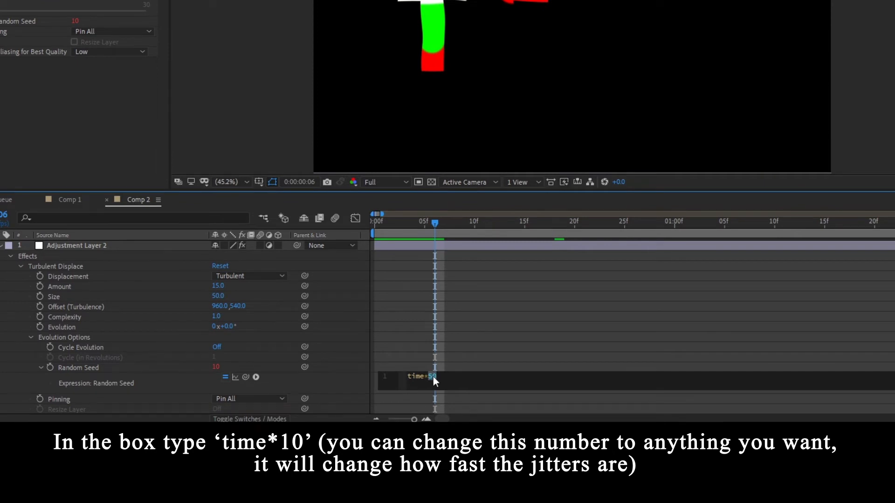
text(10)
click(523, 304)
drag(435, 226, 363, 221)
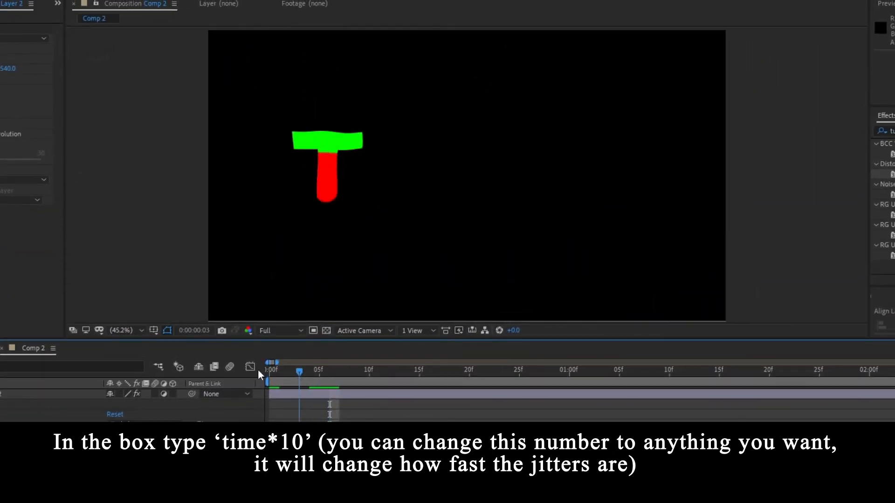
key(space)
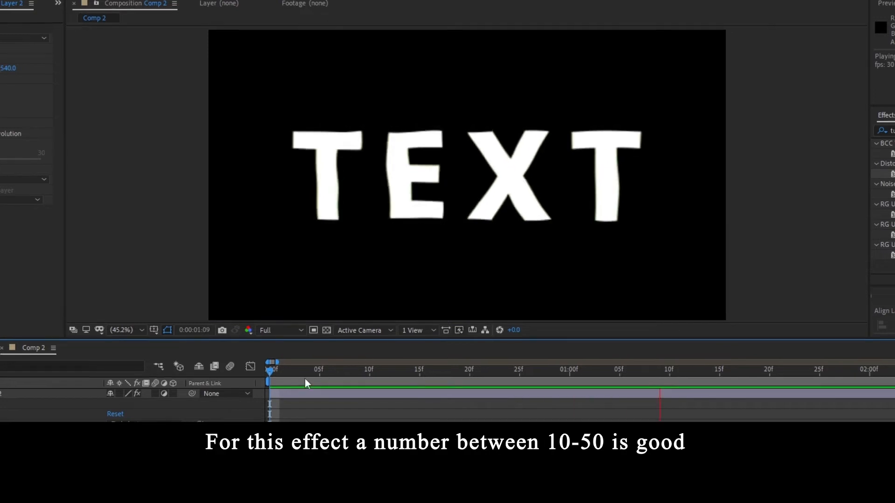
Step: Revisit the time multiplier in the Random Seed expression and preview the jitter speed again from frame 4
drag(304, 375, 310, 379)
click(419, 386)
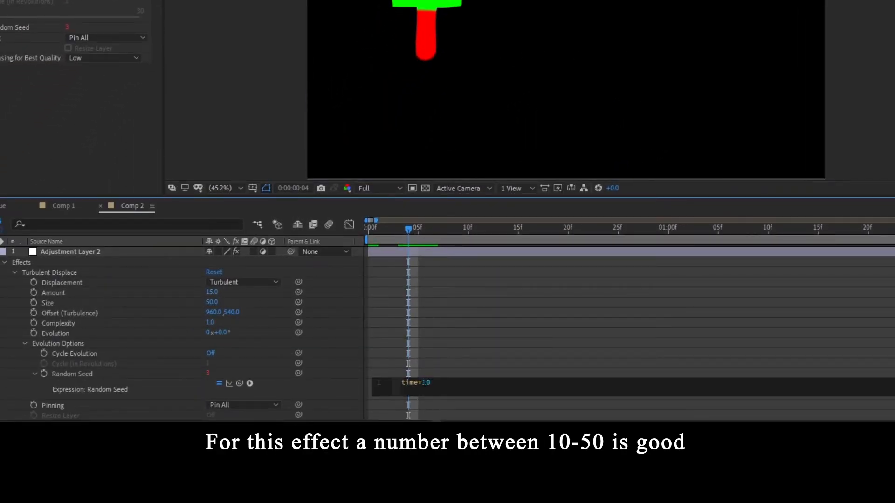
click(463, 266)
key(space)
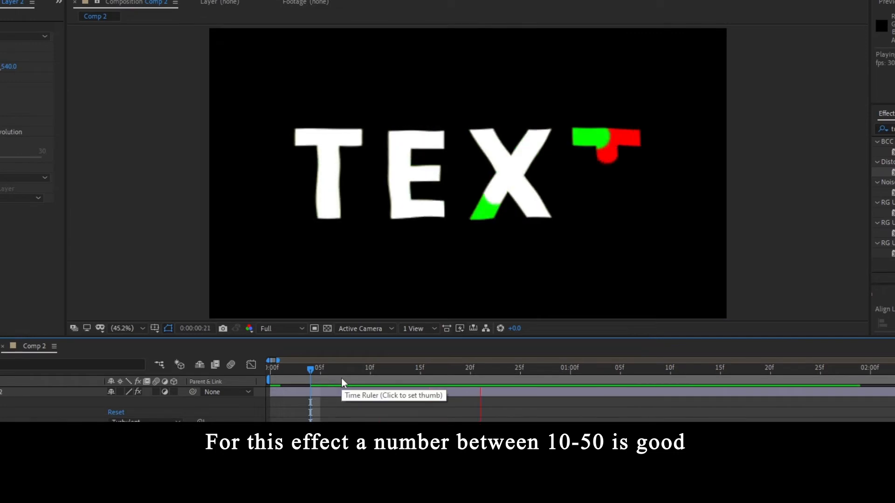
click(311, 372)
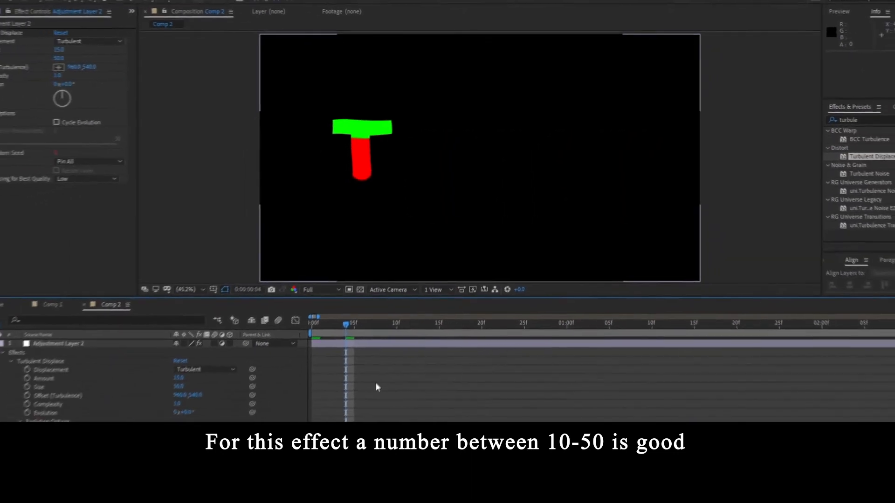
Step: Tighten the text layer offsets so TEXT 2 starts at frame 1 and TEXT 3 at frame 2, and scrub through the reveal
click(37, 324)
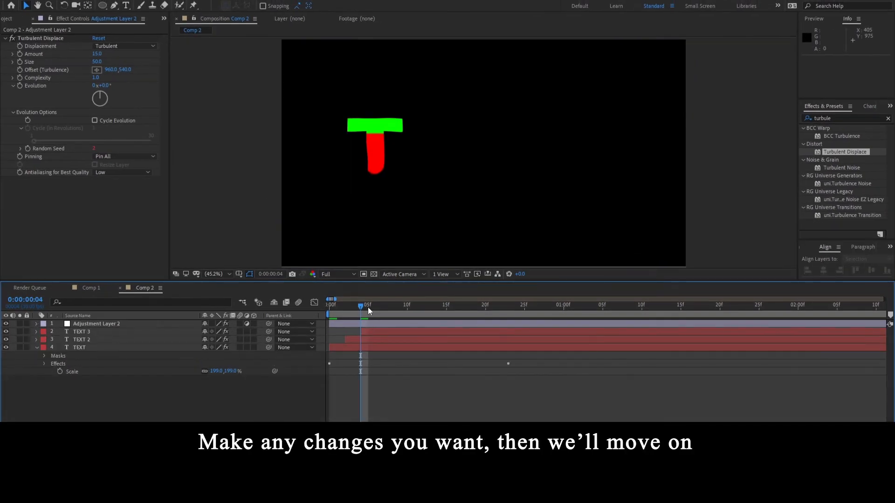
mouse_move(368, 306)
mouse_down()
mouse_move(383, 310)
mouse_move(381, 331)
mouse_move(363, 342)
mouse_up()
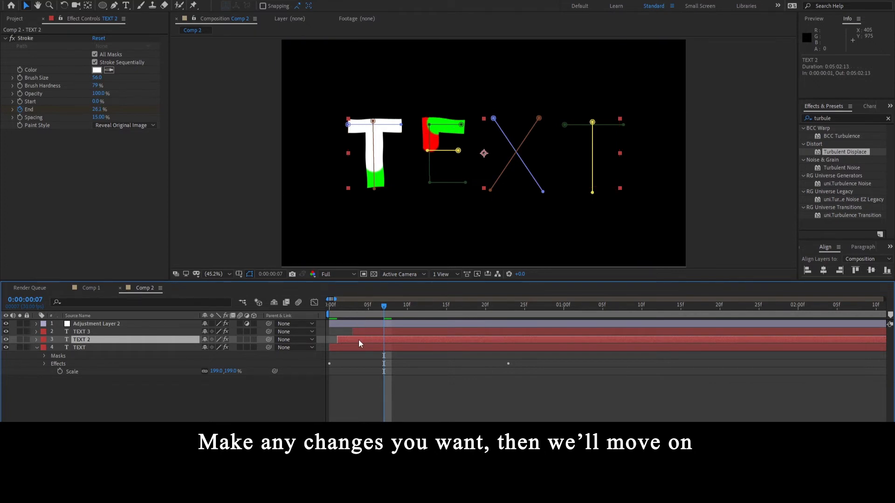
mouse_move(359, 309)
mouse_down()
mouse_move(334, 308)
mouse_move(394, 316)
mouse_move(407, 308)
mouse_up()
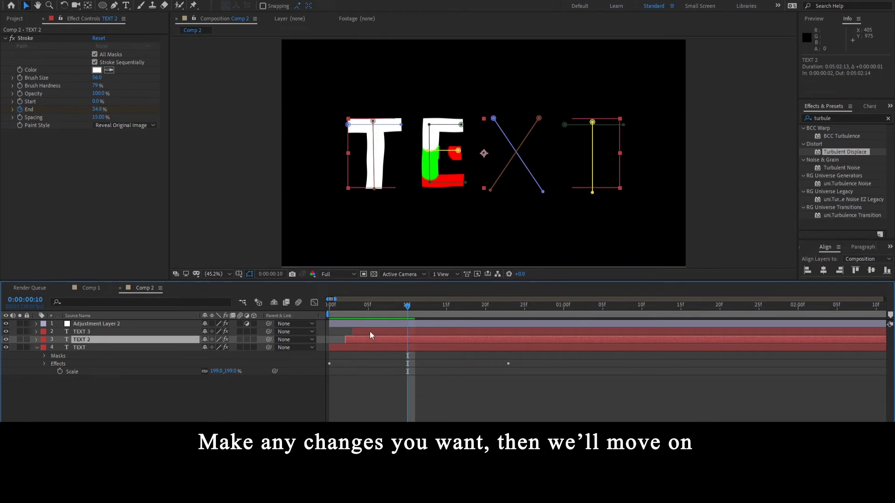
drag(372, 335, 352, 340)
mouse_move(346, 310)
mouse_down()
mouse_move(337, 308)
mouse_move(446, 325)
mouse_up()
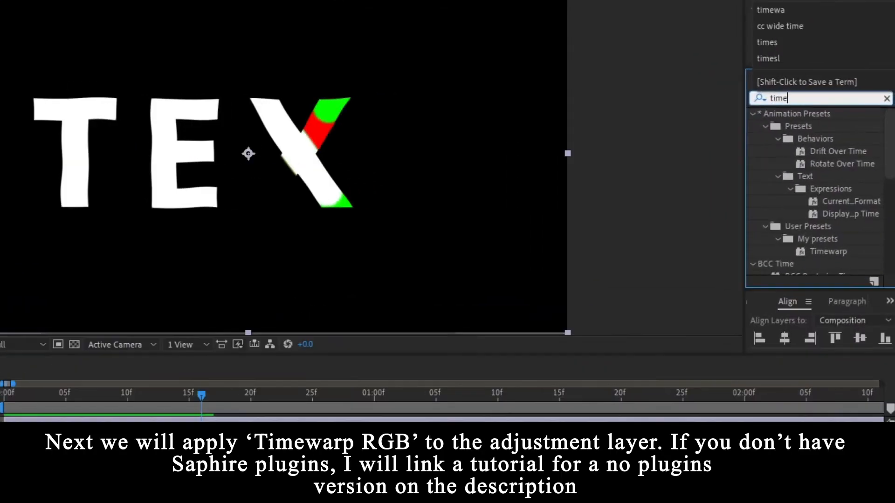
Step: Apply the Sapphire S_TimeWarpRGB effect to the adjustment layer and preview the RGB distortion from the start
text(warp)
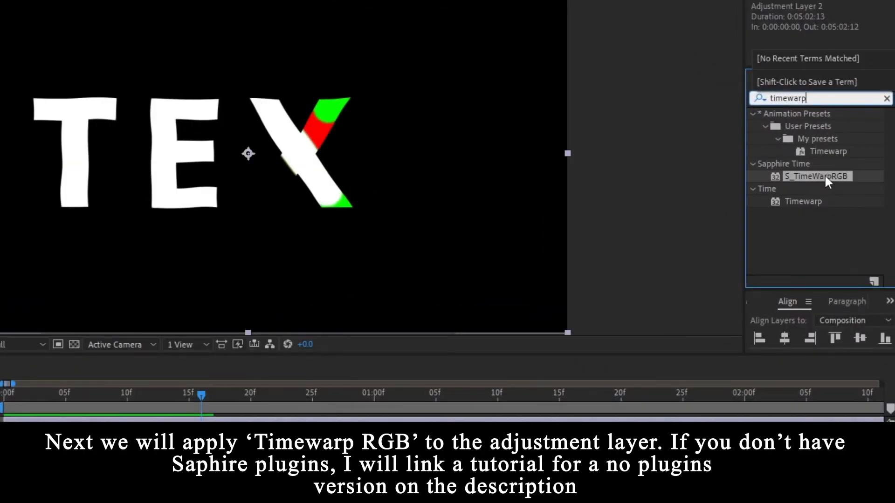
click(824, 176)
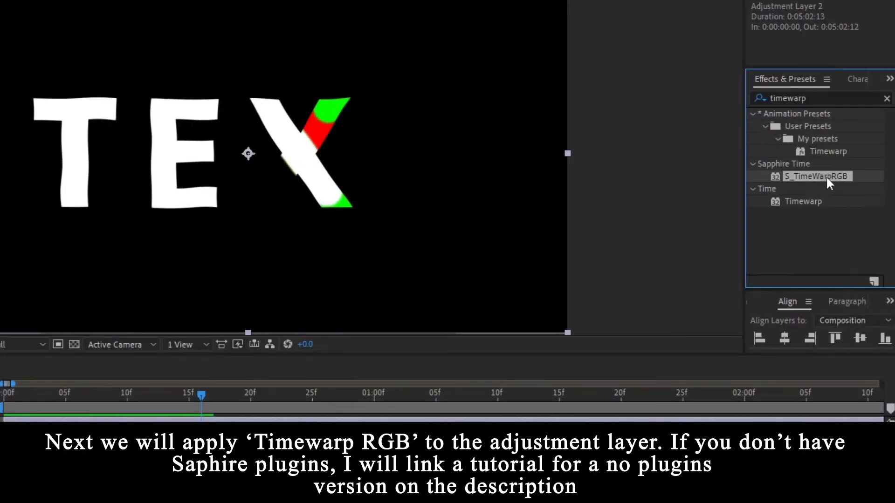
drag(810, 178, 166, 420)
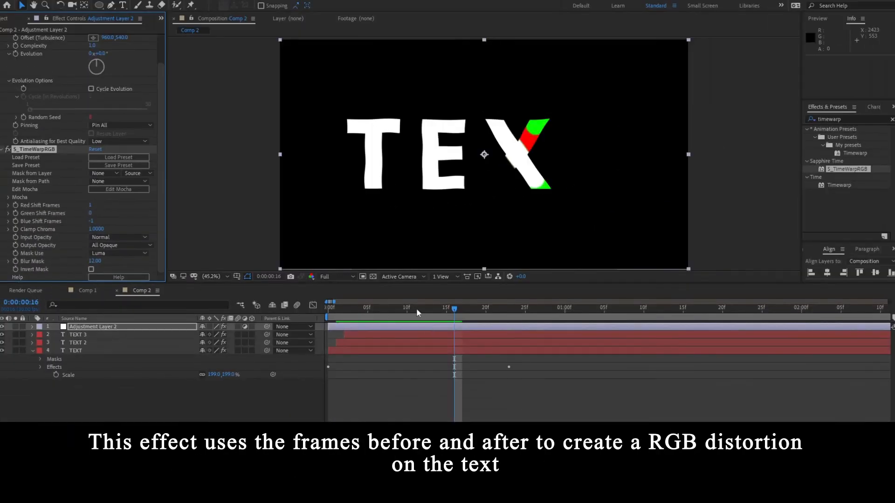
drag(412, 307, 287, 312)
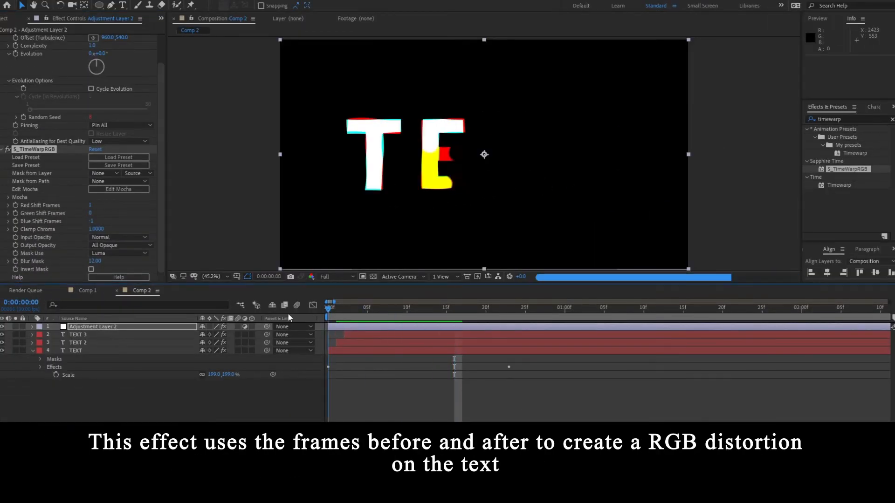
click(355, 407)
key(space)
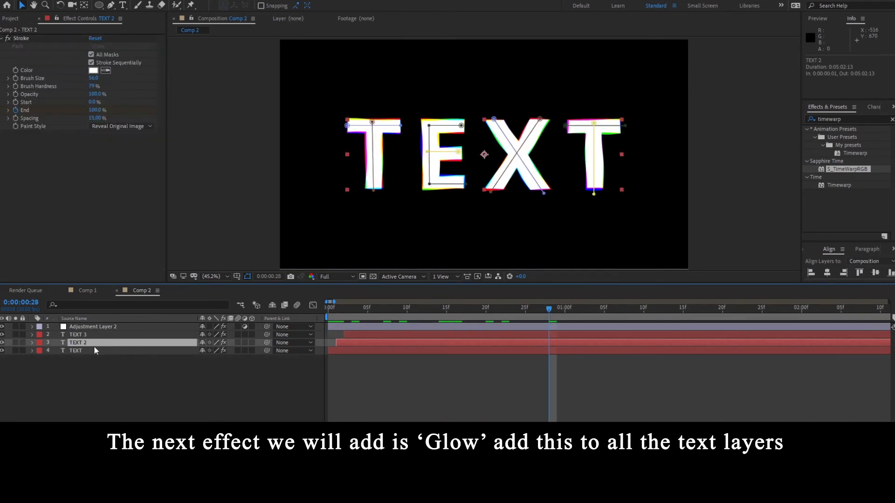
Step: Apply the Stylize Glow effect to the bottom TEXT layer
click(84, 351)
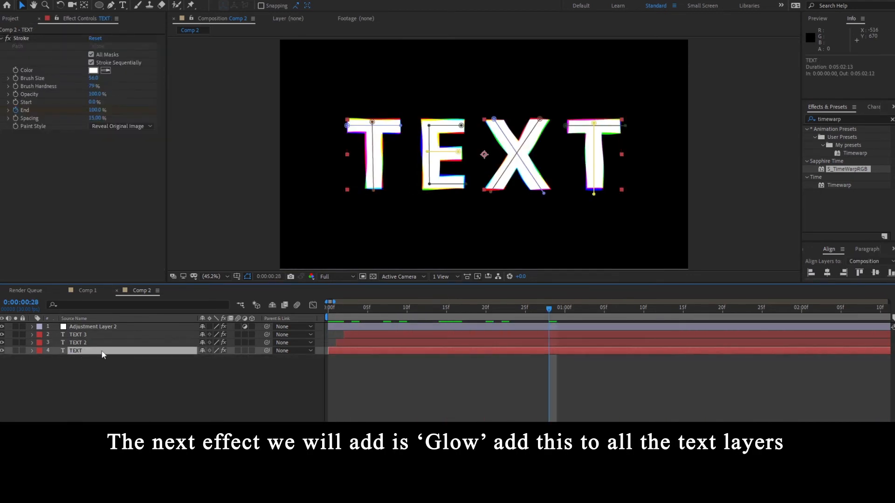
click(849, 118)
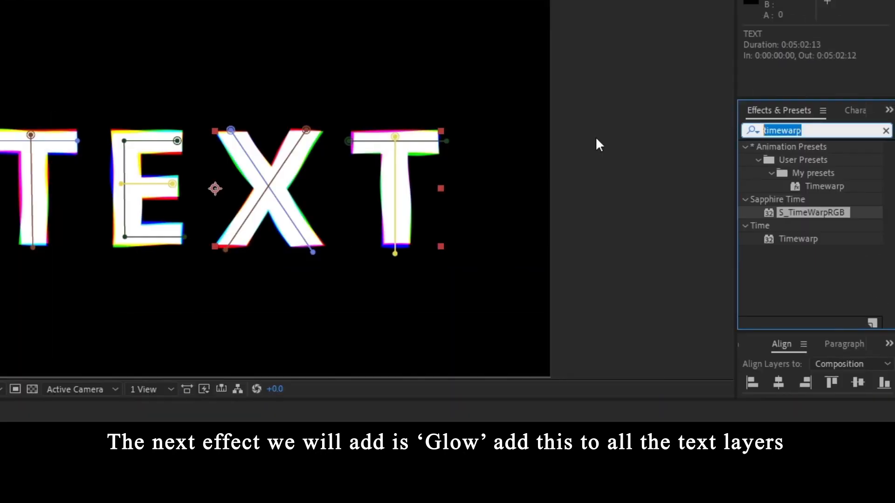
text(glow)
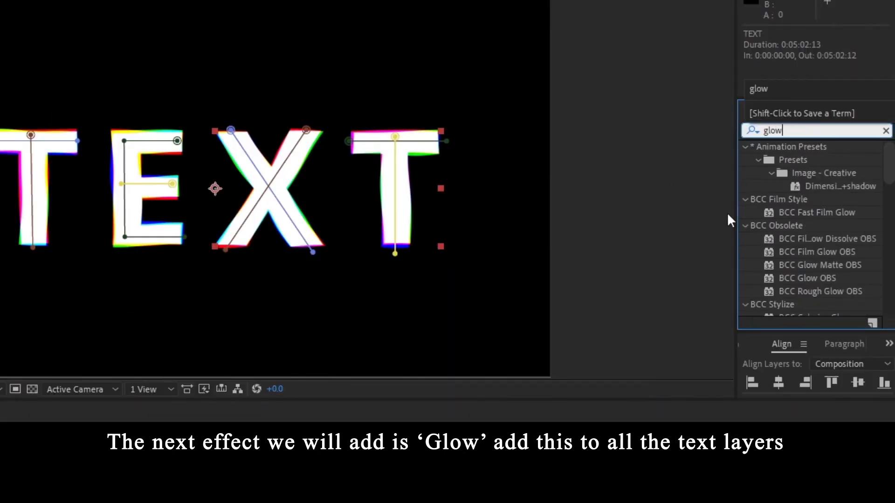
scroll(792, 260, down, 4)
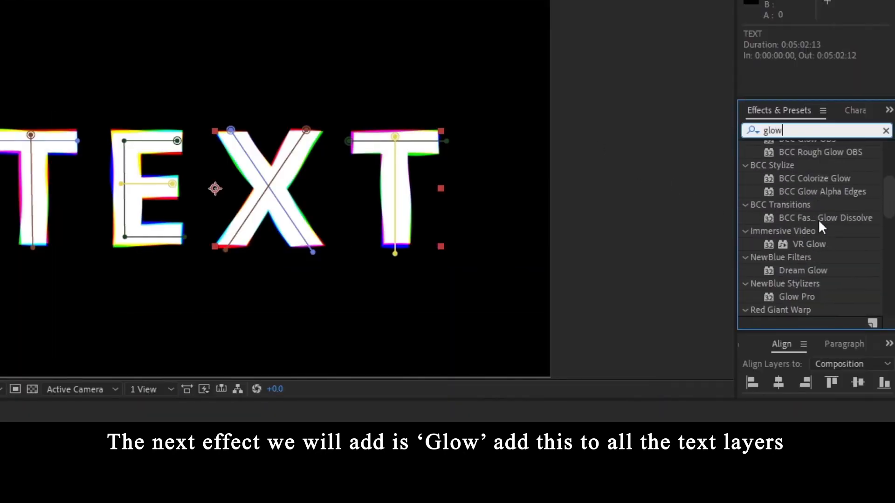
scroll(819, 237, down, 2)
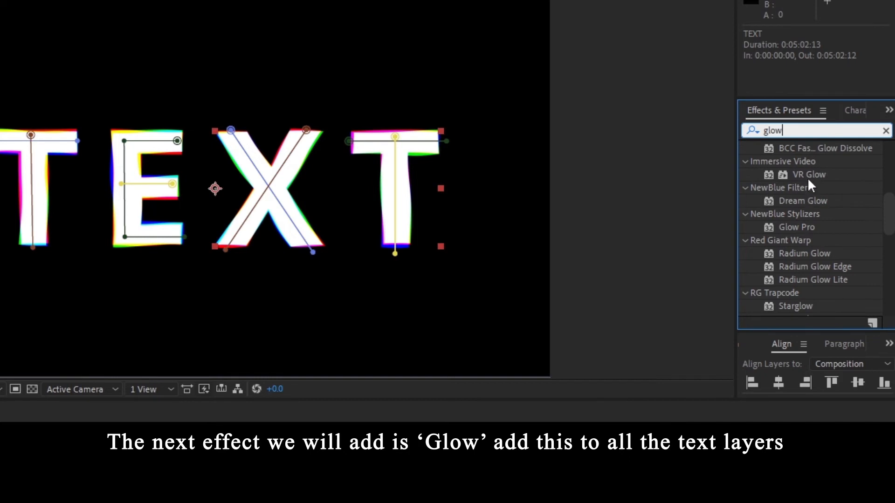
scroll(809, 184, down, 8)
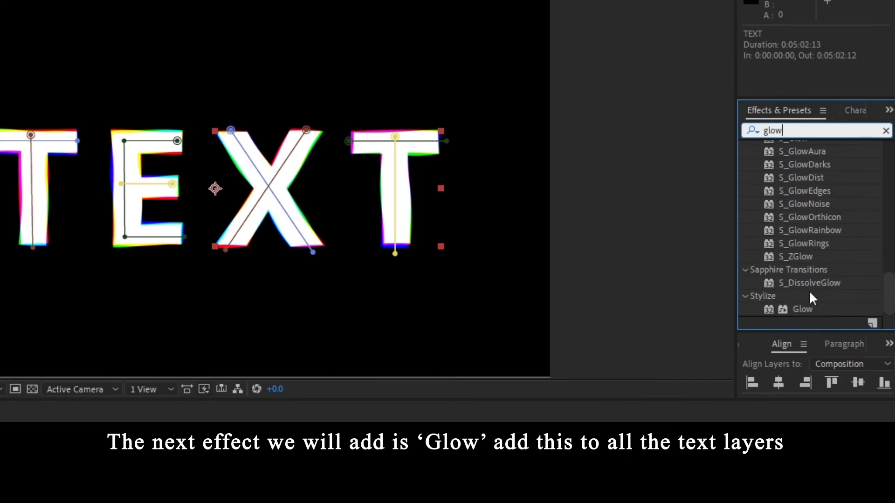
drag(805, 306, 591, 305)
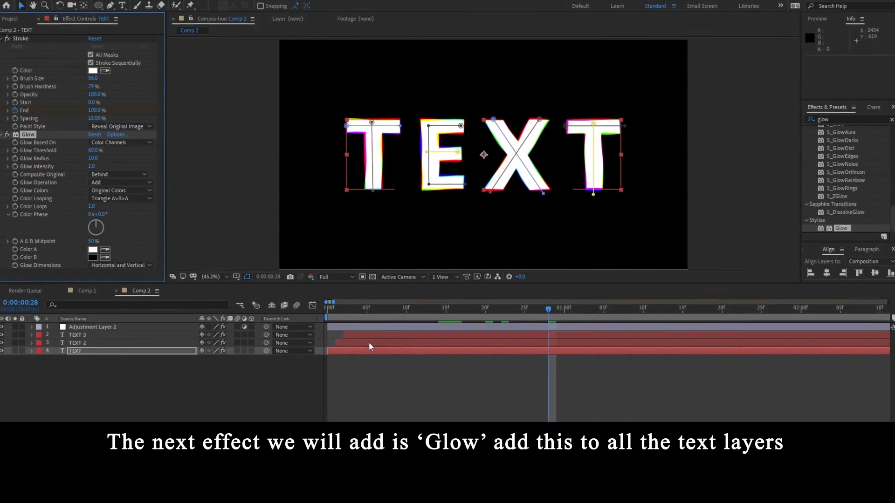
Step: Apply the Stylize Glow effect to the TEXT 2 and TEXT 3 layers as well
click(369, 344)
mouse_move(842, 229)
mouse_down()
mouse_move(785, 298)
mouse_move(462, 354)
mouse_move(455, 348)
mouse_up()
click(449, 340)
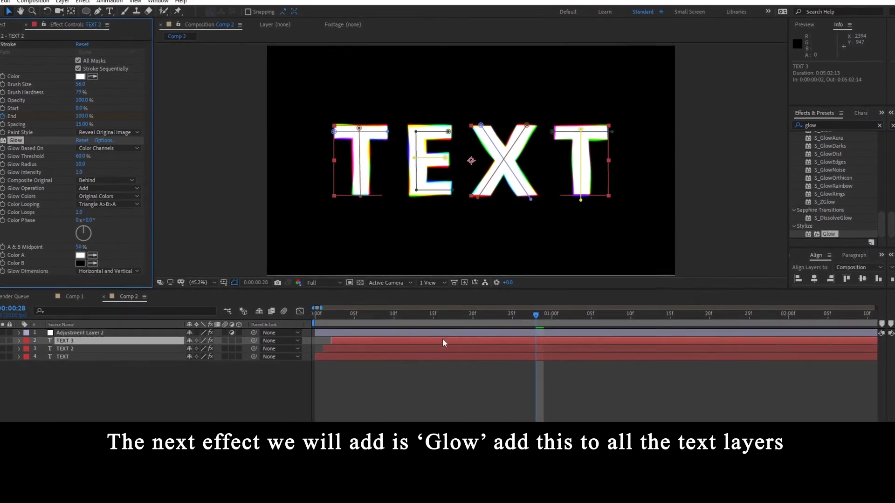
mouse_move(829, 234)
mouse_down()
mouse_move(793, 261)
mouse_move(446, 337)
mouse_move(330, 311)
mouse_move(408, 317)
mouse_up()
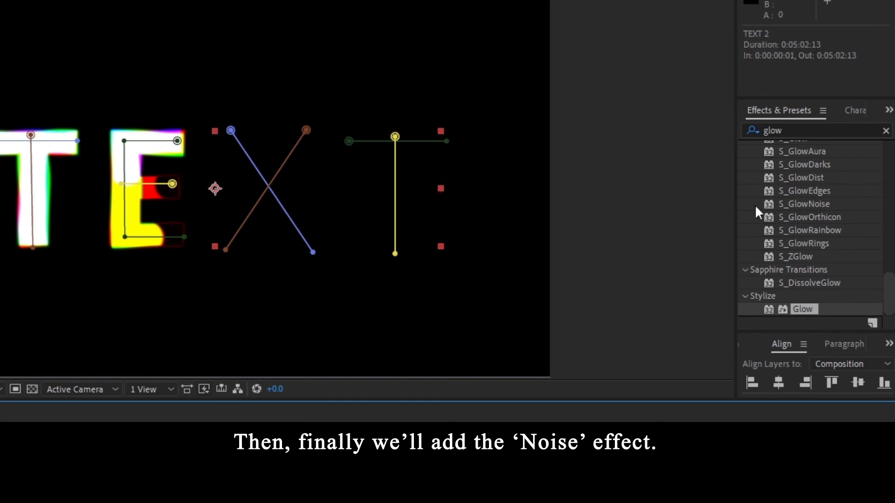
Step: Find the Noise effect under Noise & Grain and apply it to the bottom TEXT layer
click(824, 117)
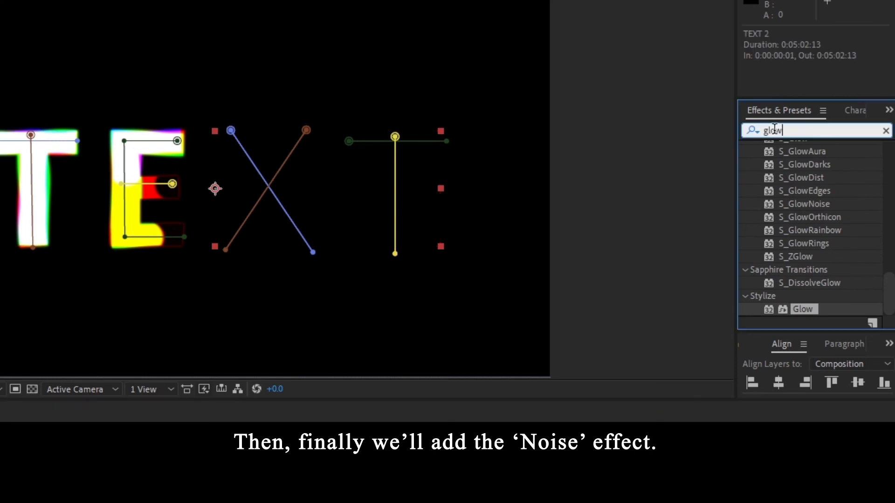
text(noise)
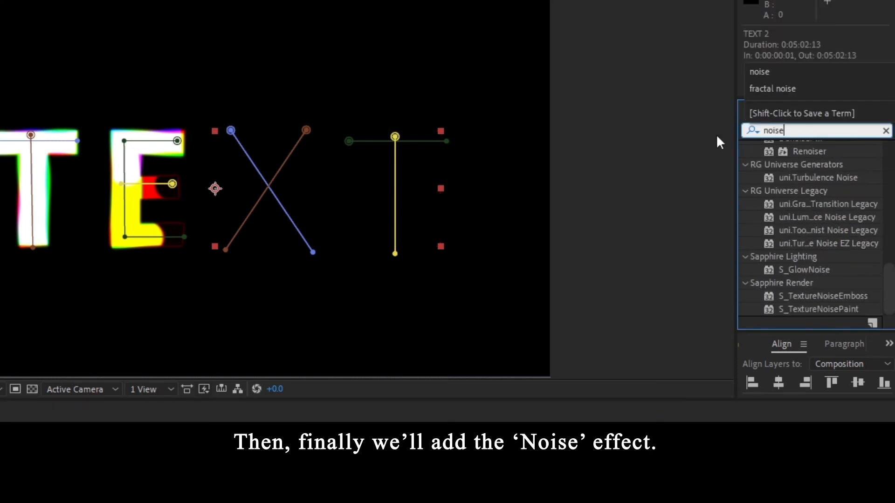
scroll(815, 257, up, 5)
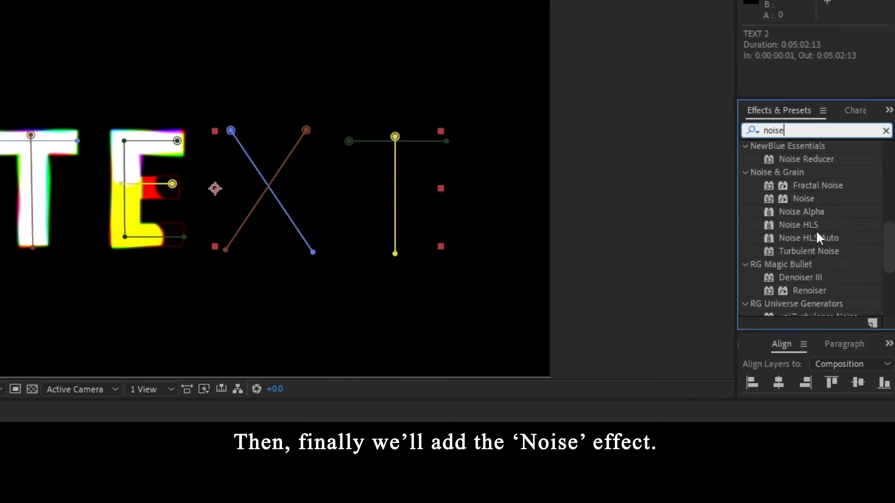
drag(807, 267, 617, 304)
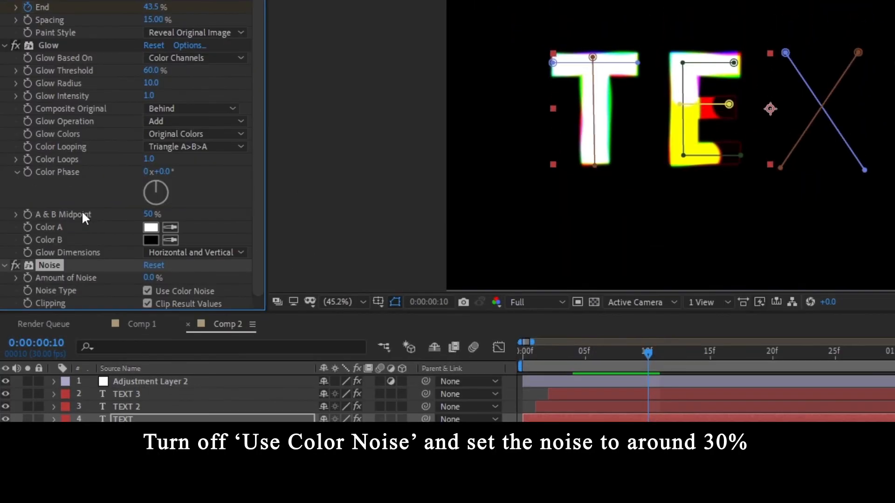
Step: Turn off Use Color Noise for the TEXT layer's Noise effect and set Amount of Noise to 31%
click(147, 290)
click(532, 357)
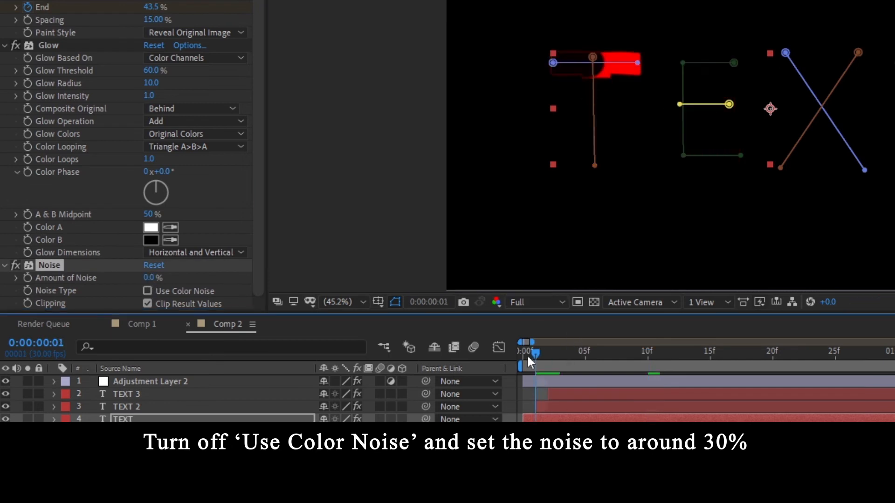
drag(149, 278, 194, 281)
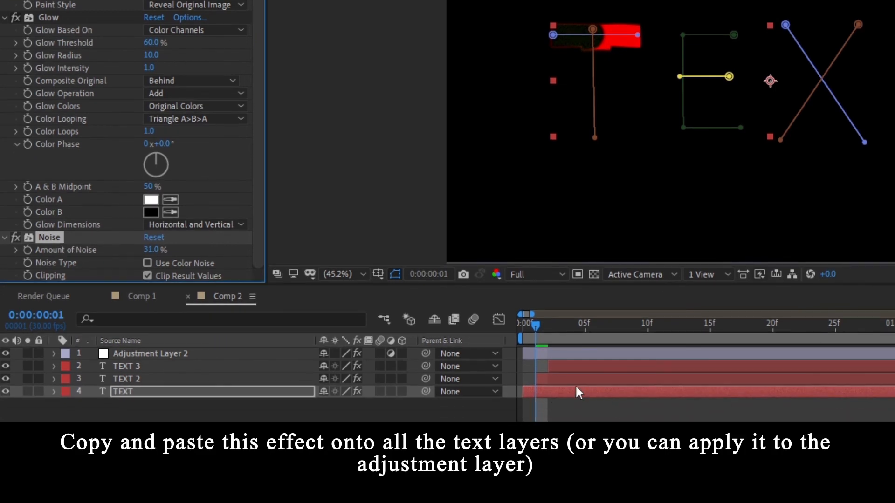
Step: Copy the configured Noise effect onto TEXT 2 and TEXT 3, check it on the text layers, and move to frame 9
click(573, 380)
click(594, 326)
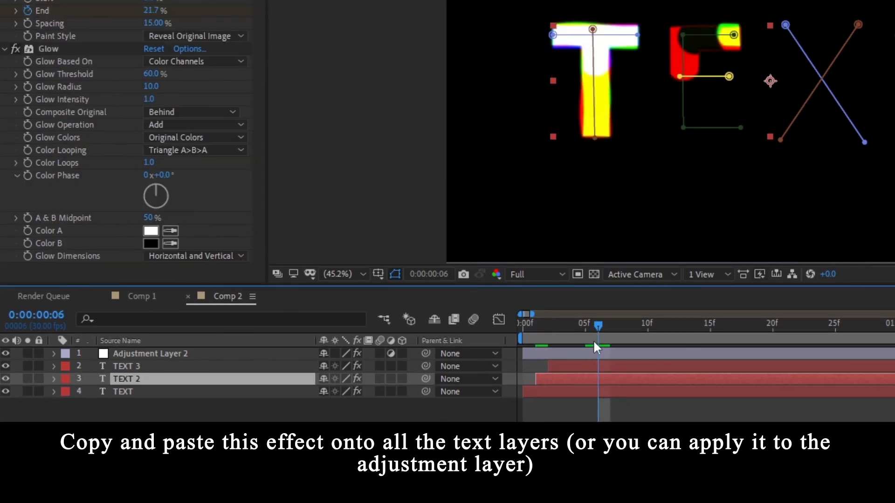
click(591, 368)
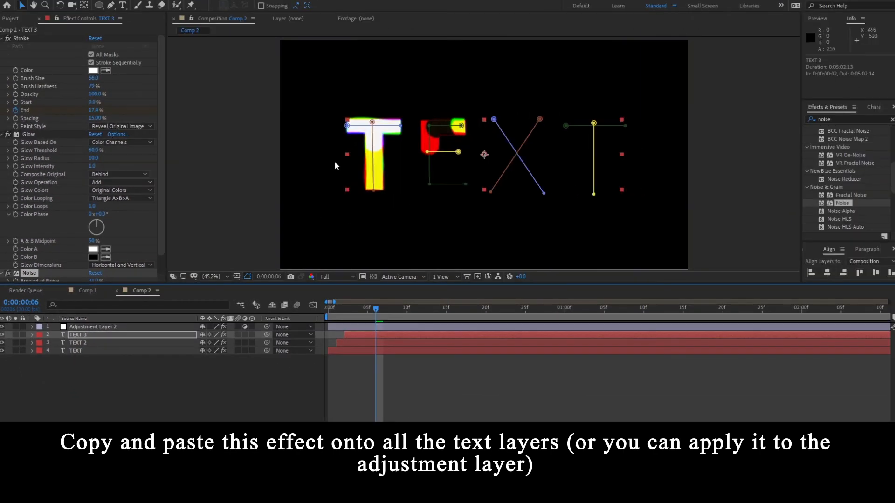
scroll(75, 212, down, 1)
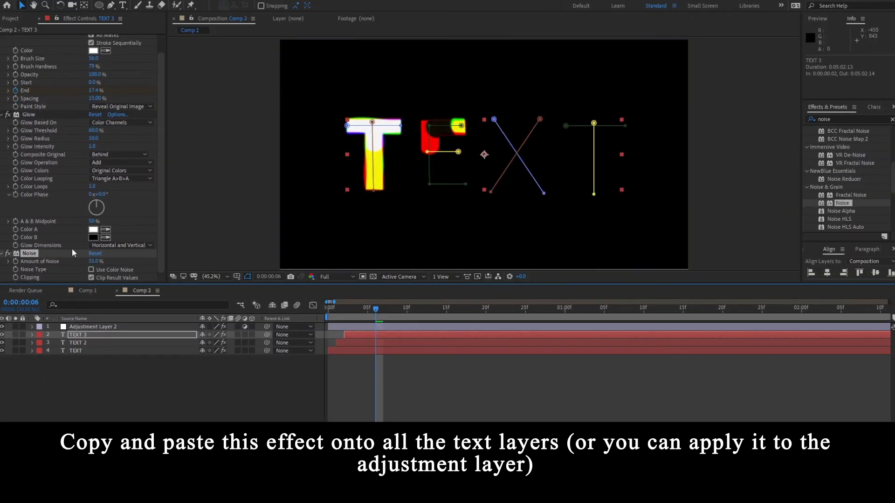
key(ctrl+Down)
key(ctrl+Down)
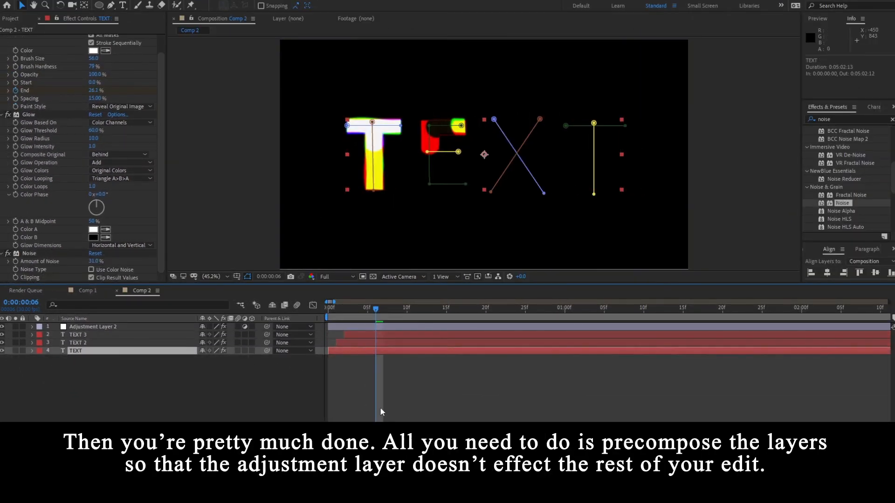
click(379, 407)
drag(376, 310, 398, 313)
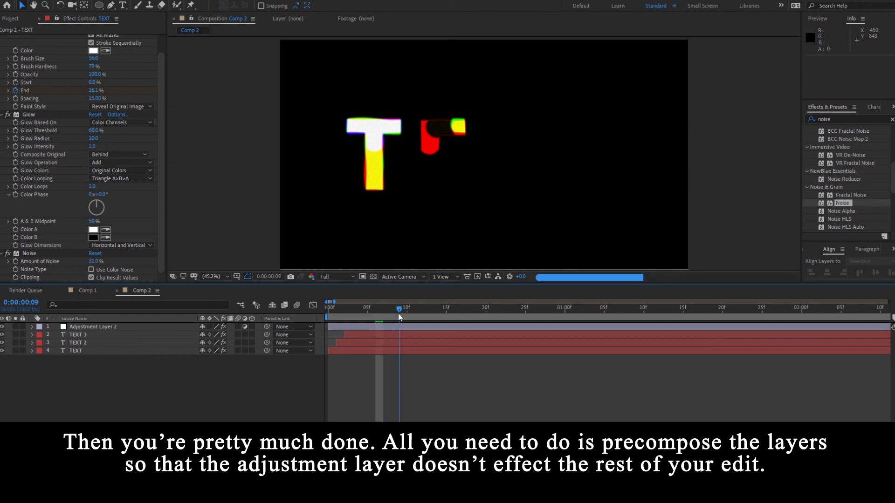
Step: Create a new white solid layer in Comp 2
right_click(398, 377)
mouse_move(420, 276)
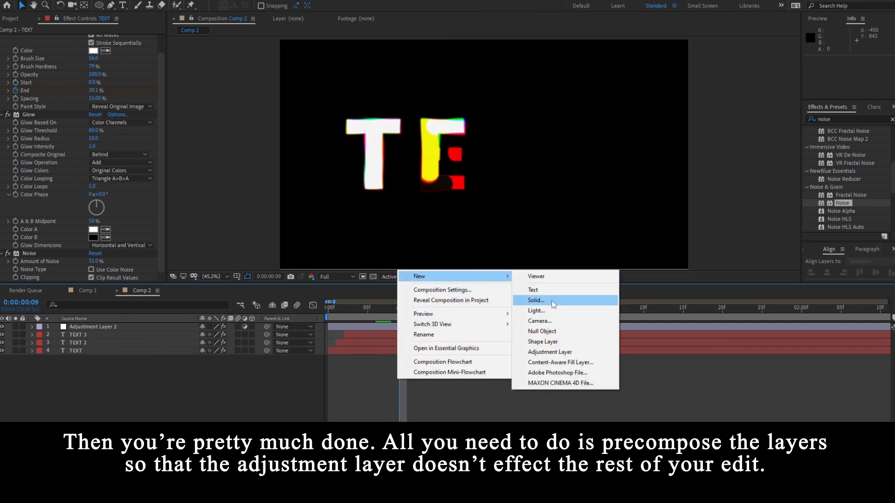
click(536, 300)
click(163, 287)
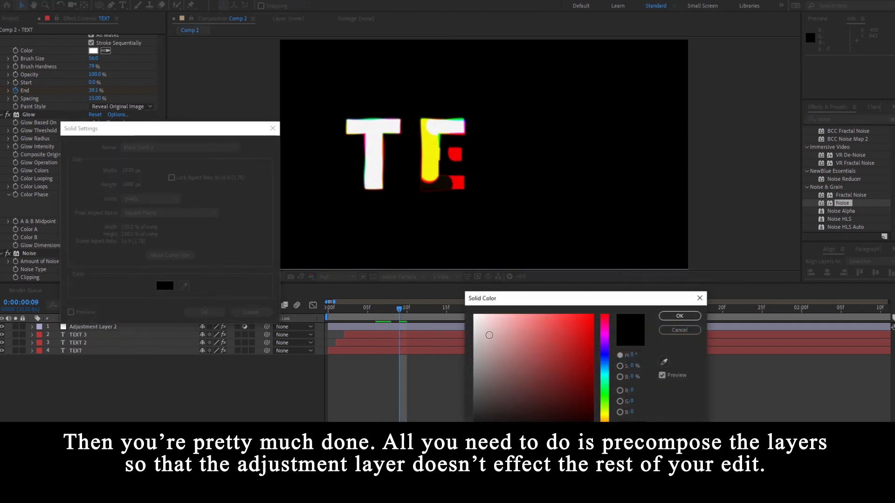
drag(488, 334, 466, 294)
click(674, 317)
click(188, 312)
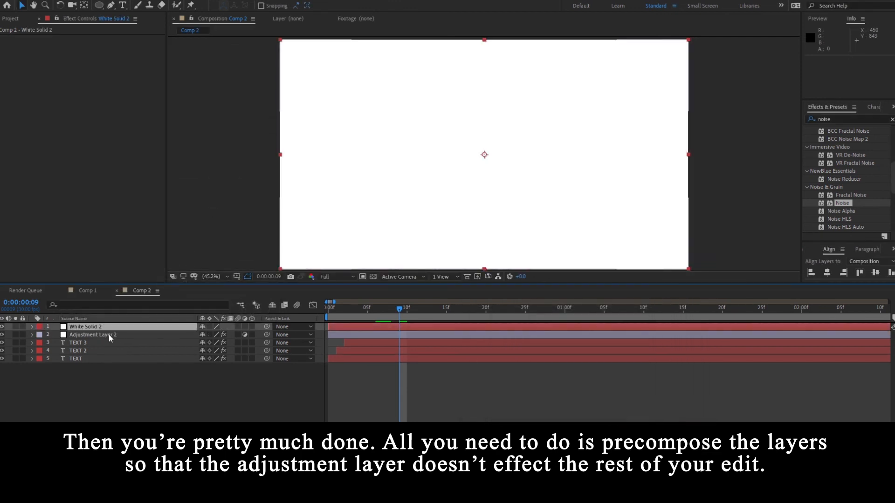
Step: Place the white solid beneath all the text layers, set its opacity to 15%, and preview the reveal from the start
drag(105, 364, 107, 364)
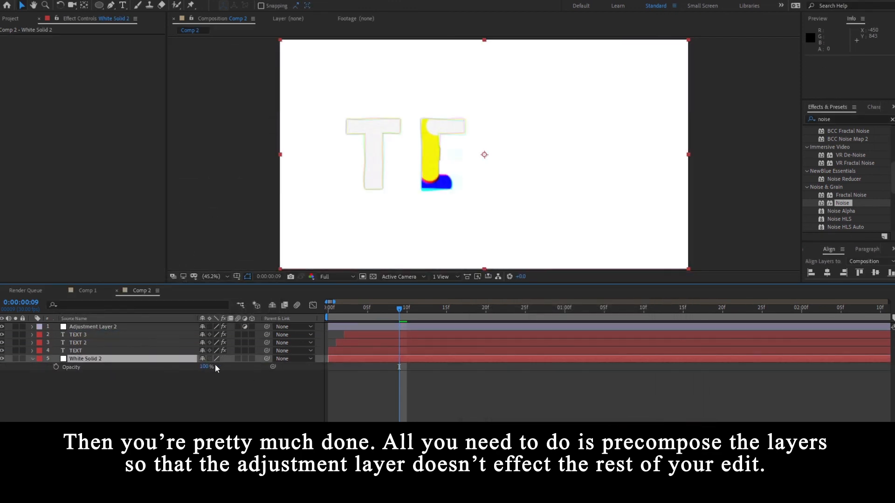
drag(215, 367, 177, 363)
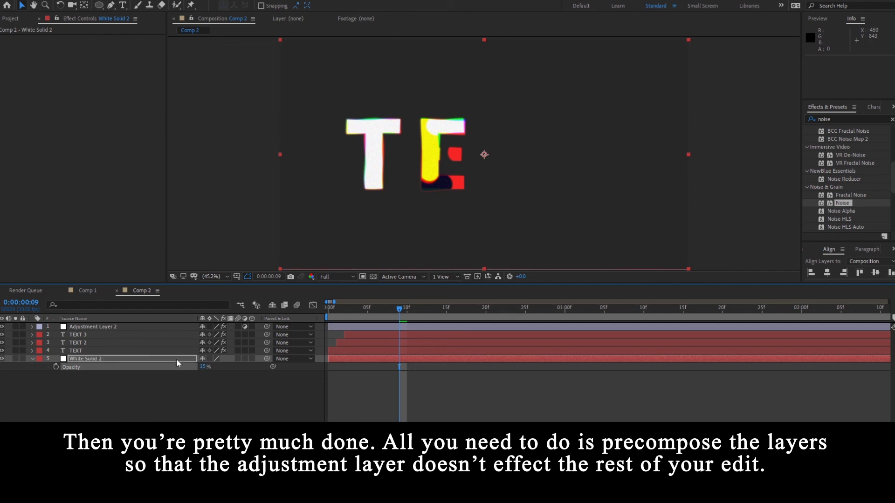
click(359, 406)
key(space)
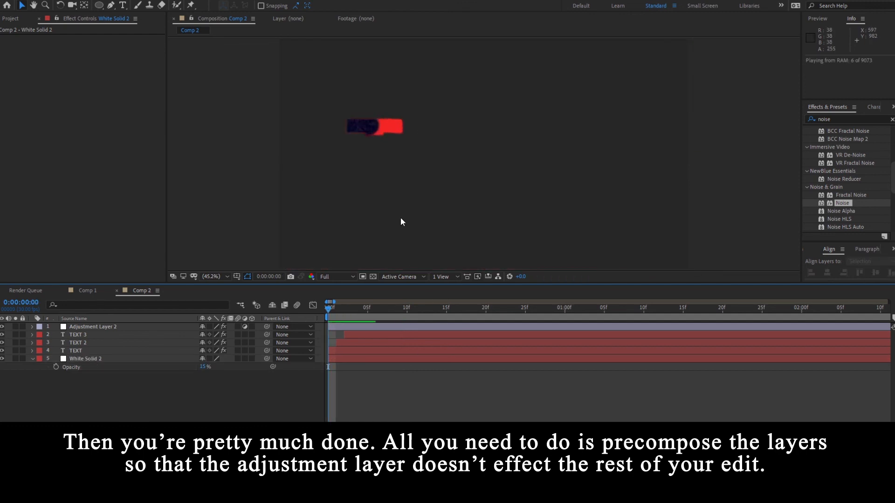